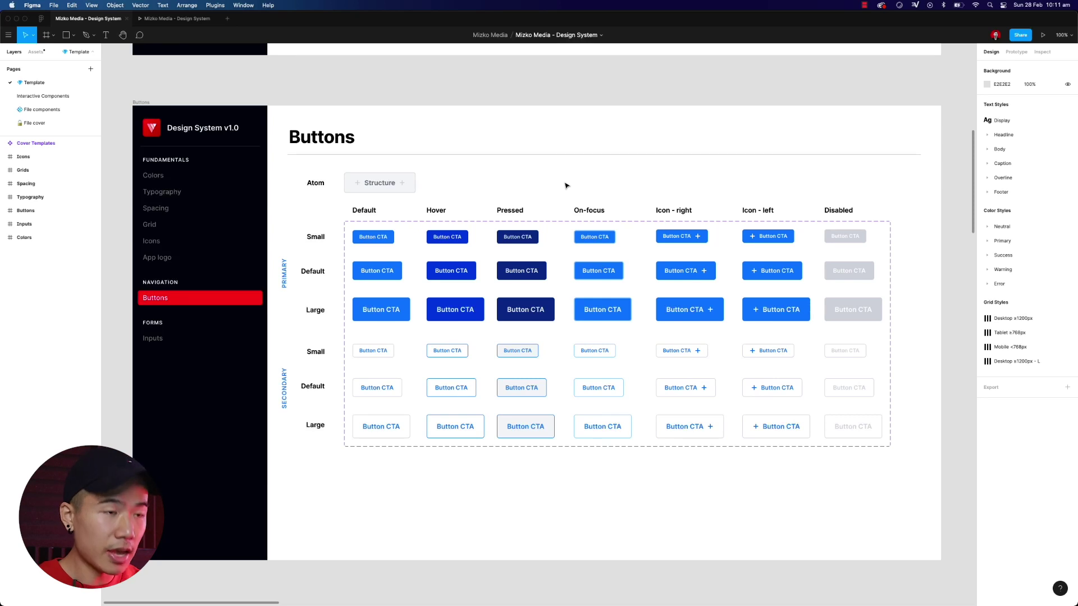
# - Link the small primary Default button to its Small/Hover variant in the Prototype panel
pyautogui.press('super+minus')
pyautogui.press('super+equal')
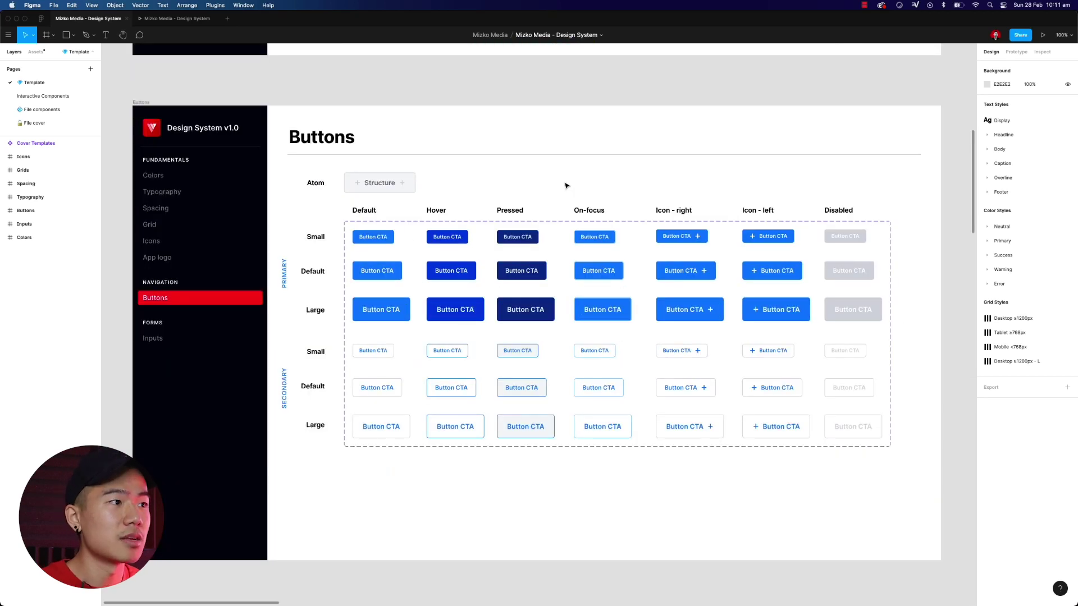
pyautogui.hscroll(-1, 482, 177)
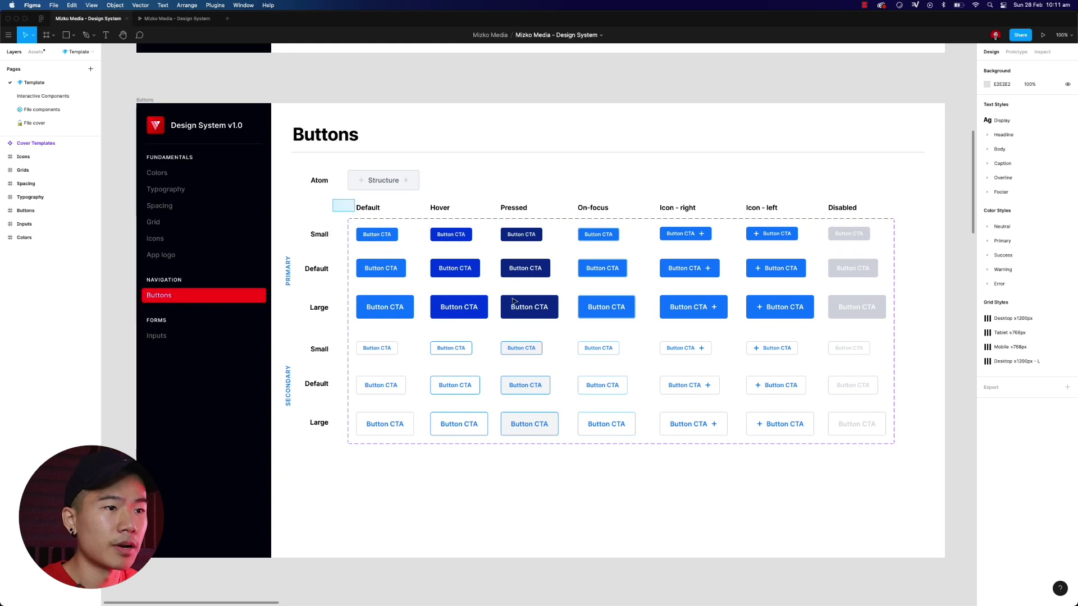
pyautogui.moveTo(332, 199)
pyautogui.mouseDown()
pyautogui.moveTo(930, 476)
pyautogui.moveTo(351, 198)
pyautogui.mouseUp()
pyautogui.click(573, 178)
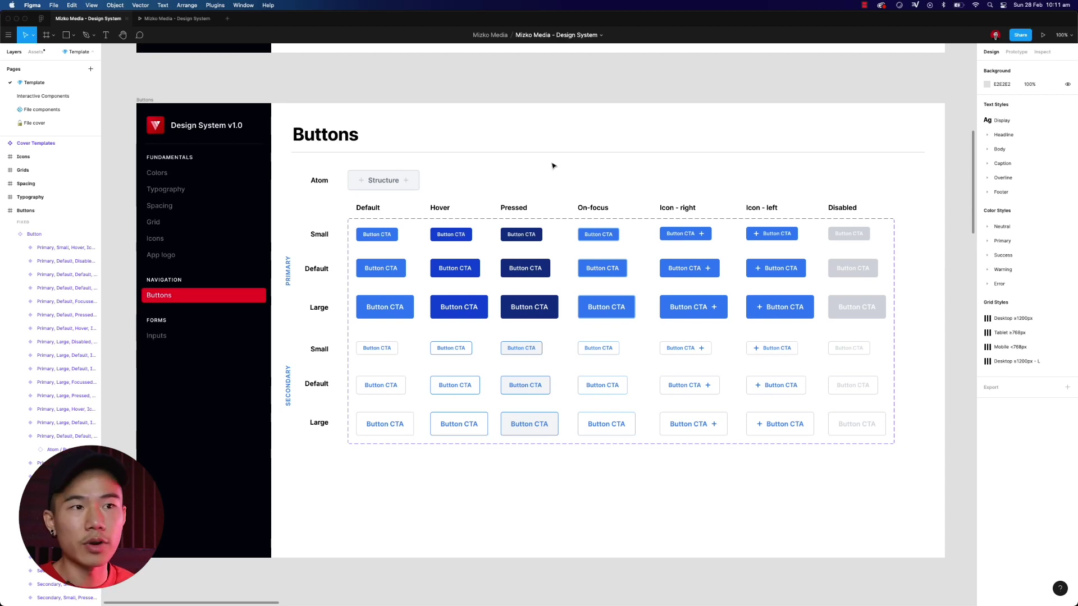
pyautogui.click(376, 236)
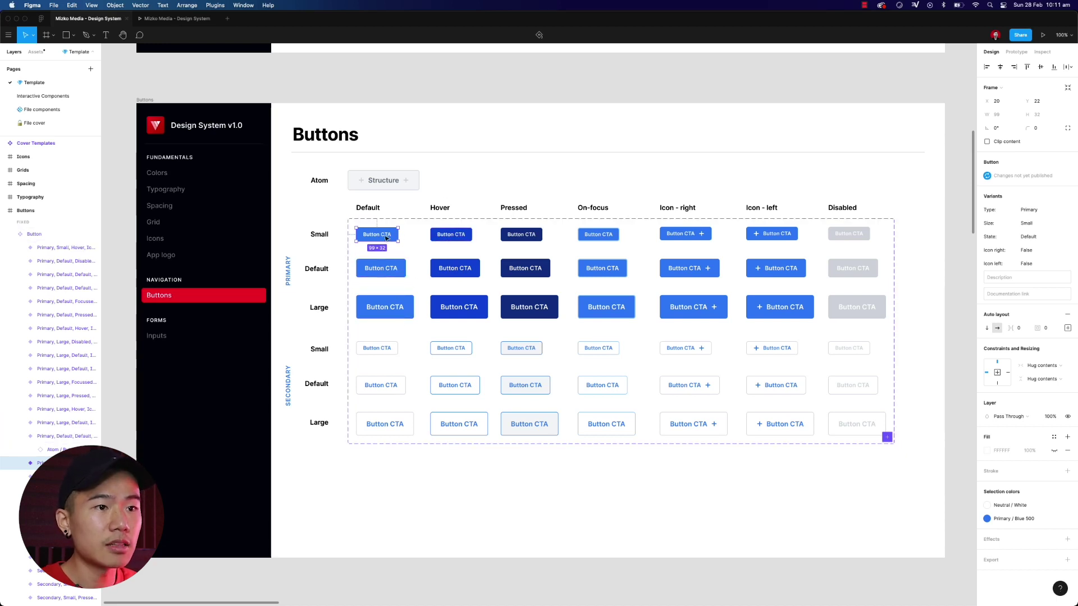
pyautogui.click(1016, 52)
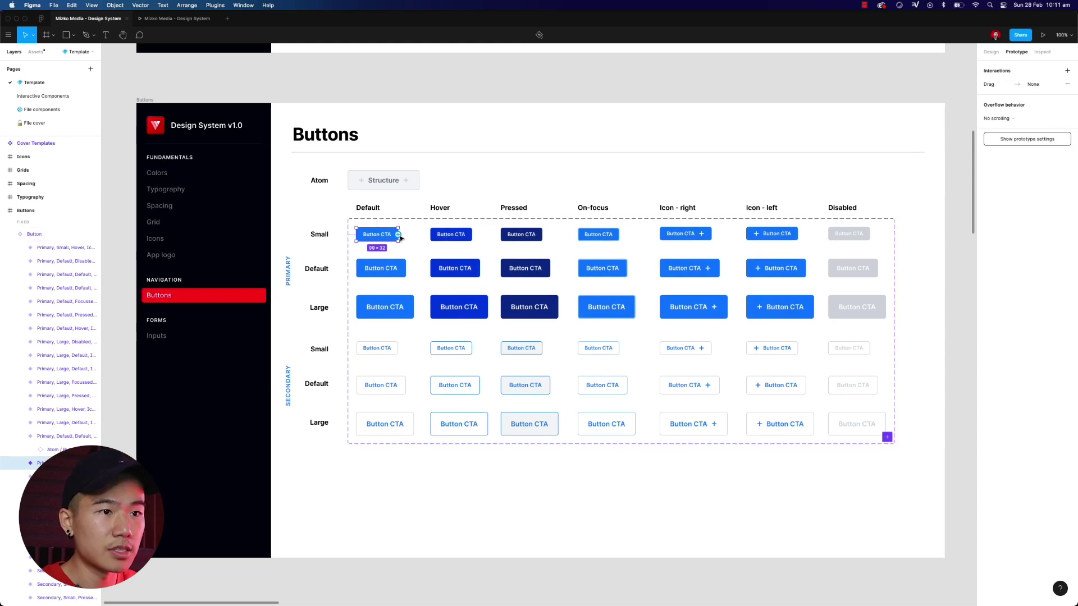
pyautogui.moveTo(400, 236); pyautogui.dragTo(440, 235)
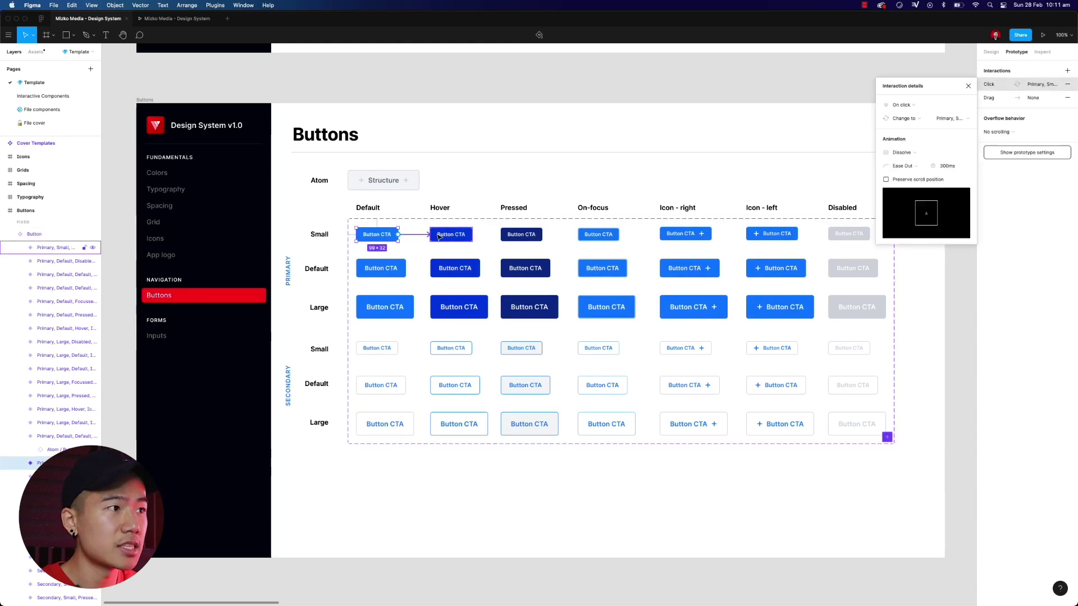
# - Set that link to While hovering with Dissolve, and link the Default-size button to Hover
pyautogui.click(912, 106)
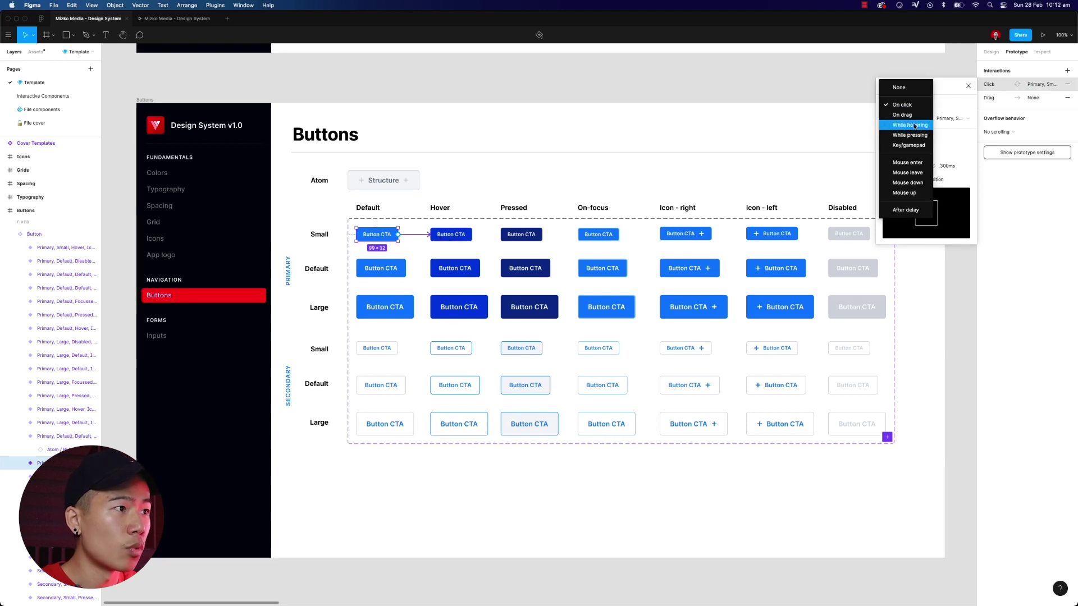
pyautogui.click(914, 126)
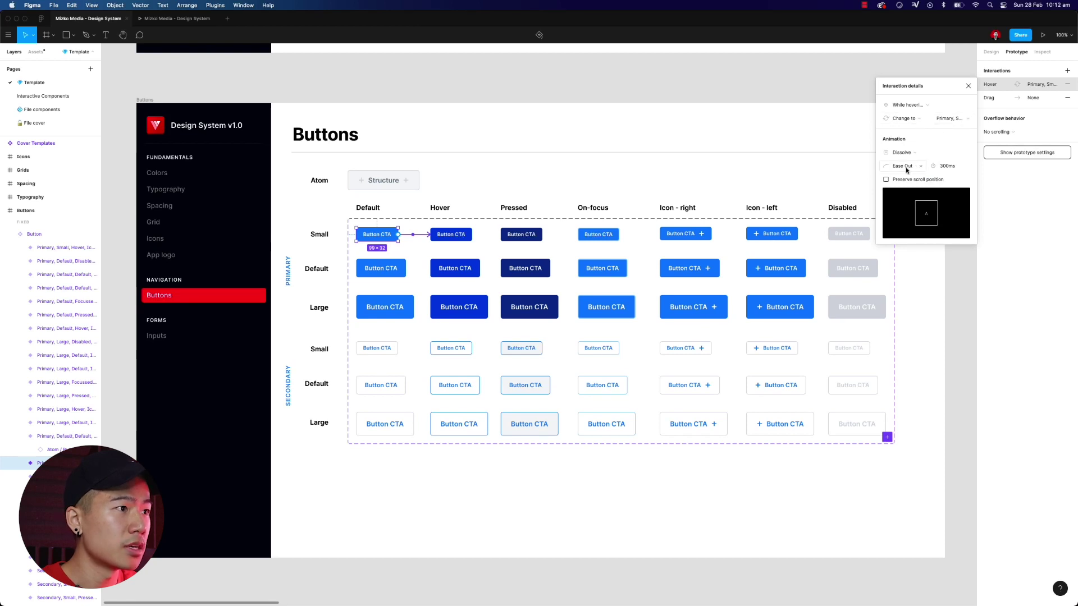
pyautogui.click(907, 153)
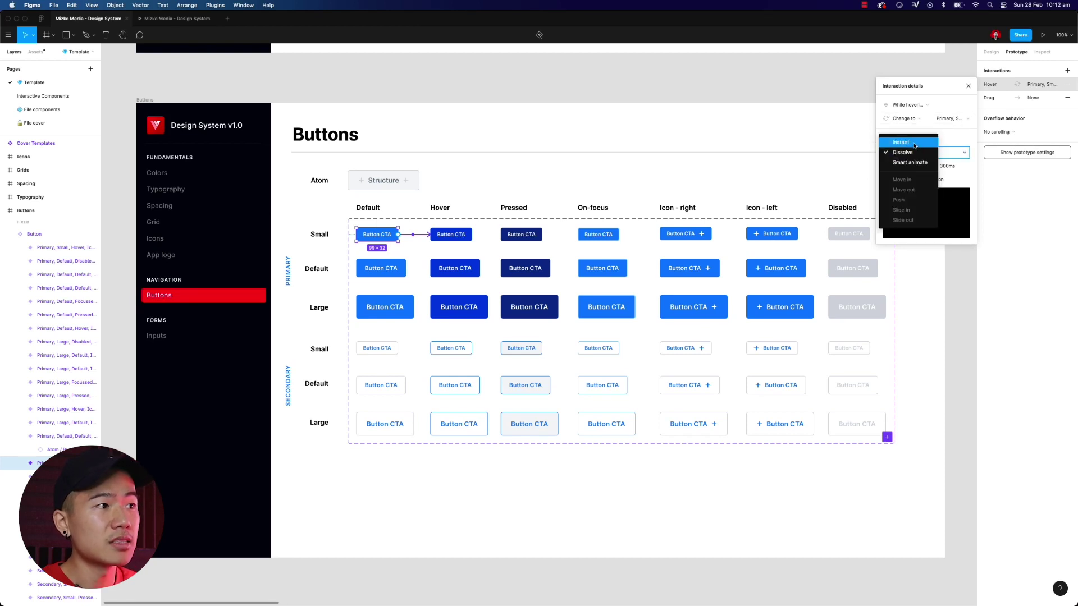
pyautogui.click(911, 150)
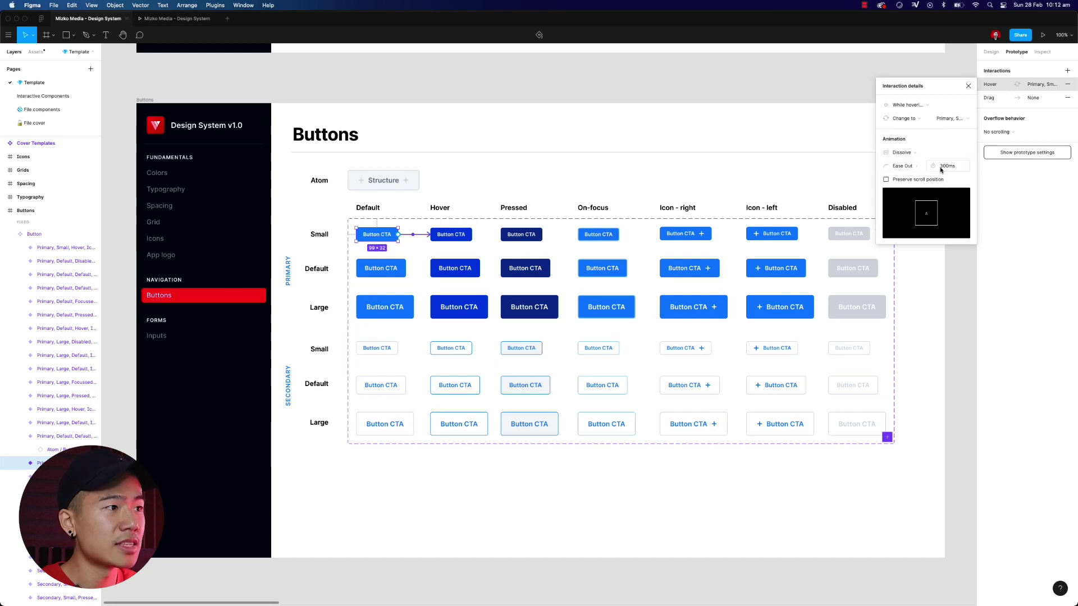
pyautogui.click(970, 87)
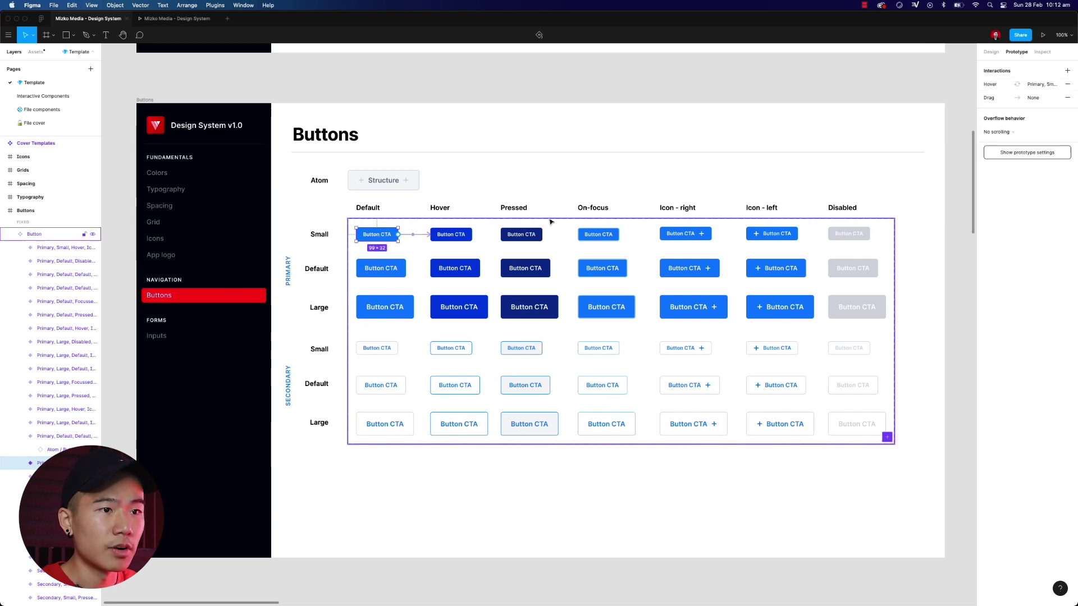
pyautogui.click(400, 268)
pyautogui.moveTo(408, 269); pyautogui.dragTo(454, 268)
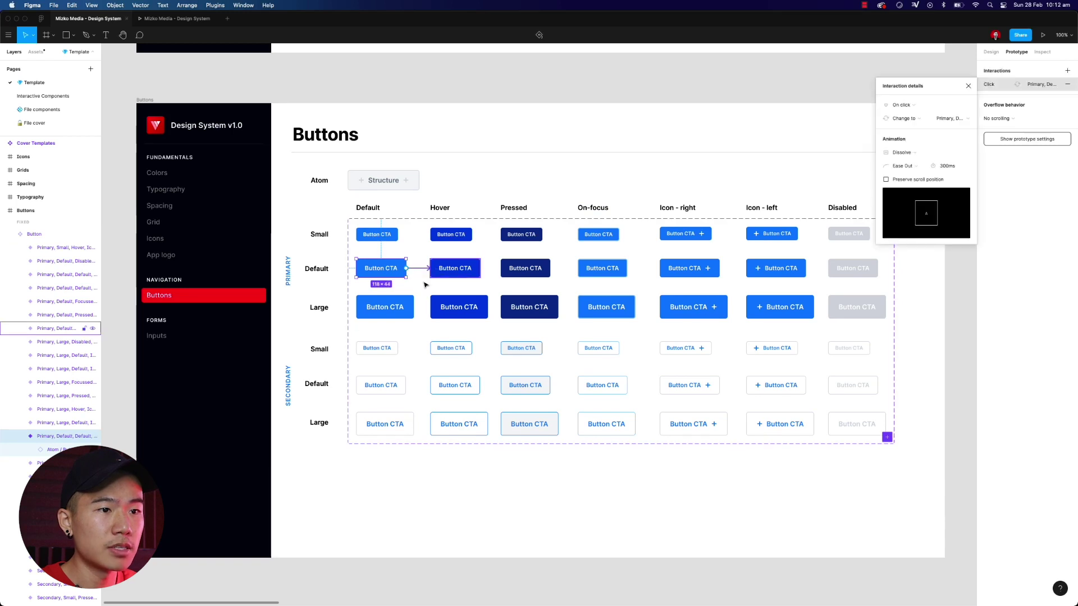
# - Make the Default-size button trigger While hovering, then link Large Default to Large Hover
pyautogui.click(908, 106)
pyautogui.click(912, 128)
pyautogui.click(401, 307)
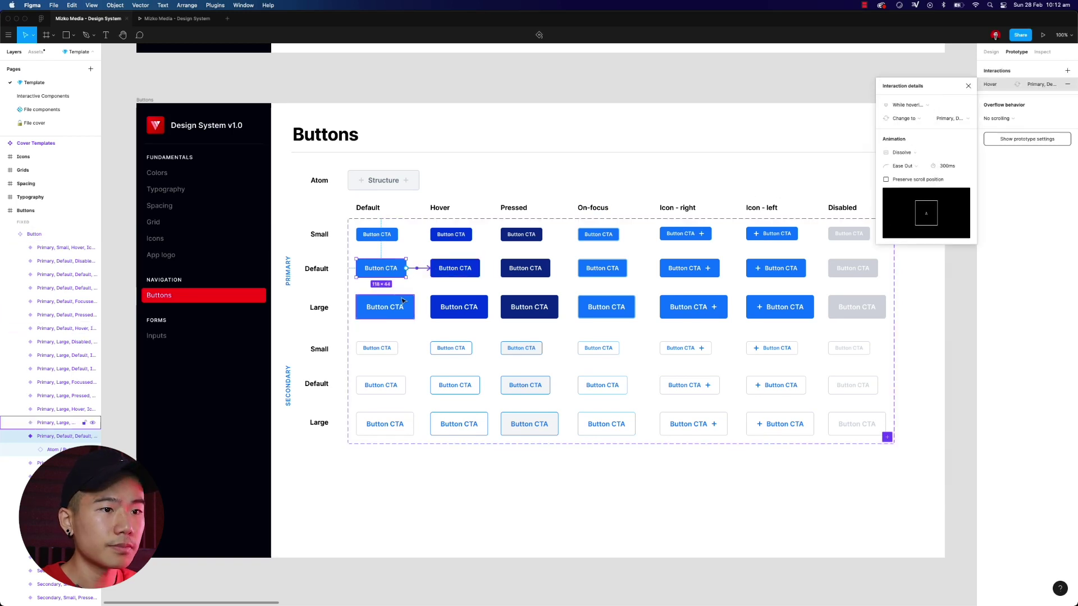
pyautogui.moveTo(413, 307); pyautogui.dragTo(443, 307)
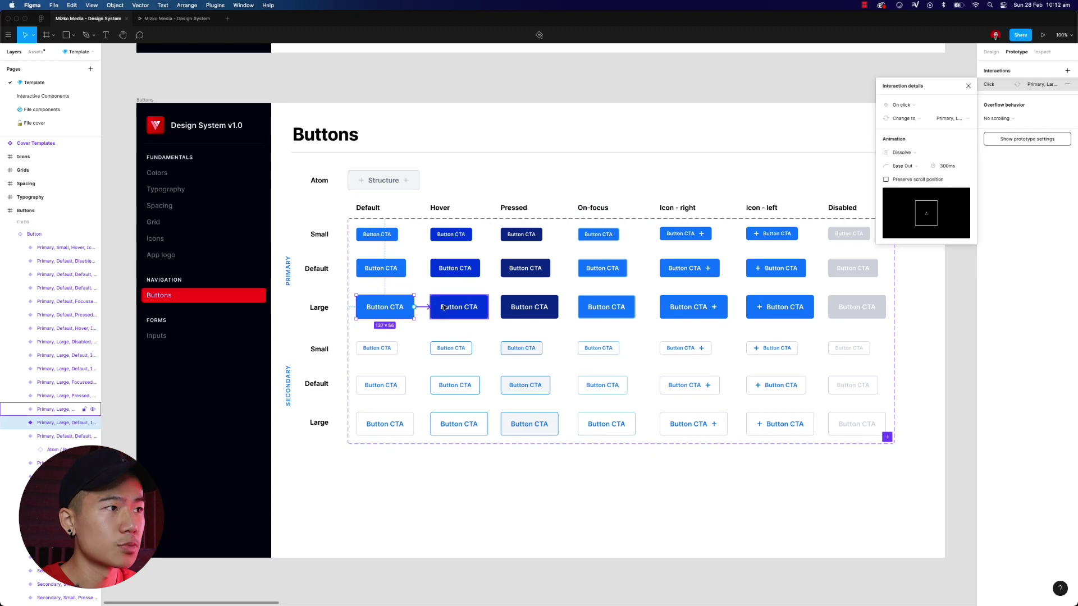
pyautogui.click(903, 105)
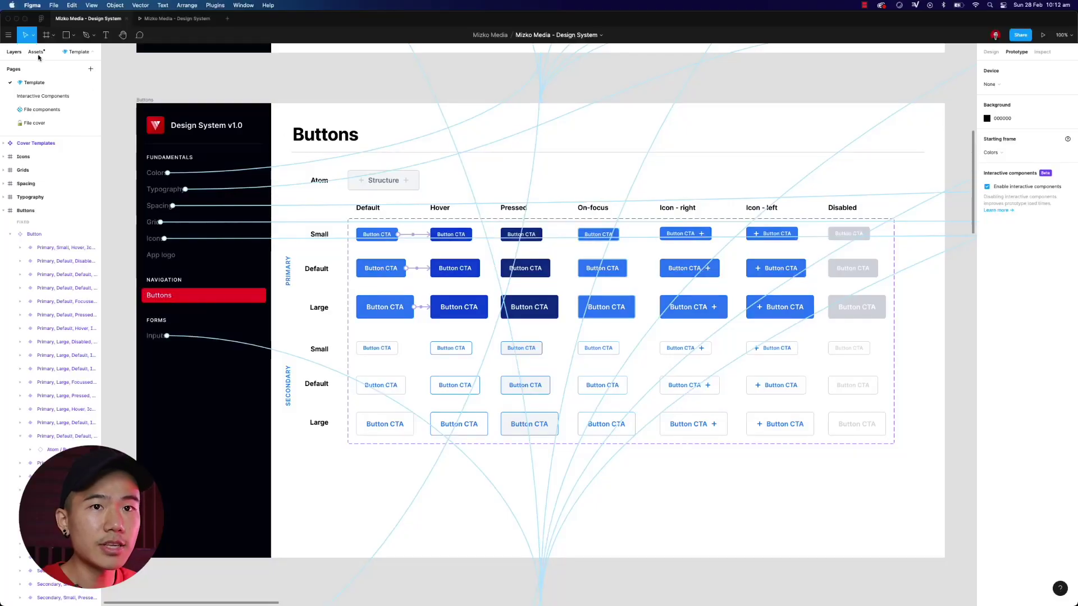
# - Place a Button CTA instance below the buttons grid and test its hover in the prototype preview
pyautogui.moveTo(50, 98); pyautogui.dragTo(470, 511)
pyautogui.click(177, 18)
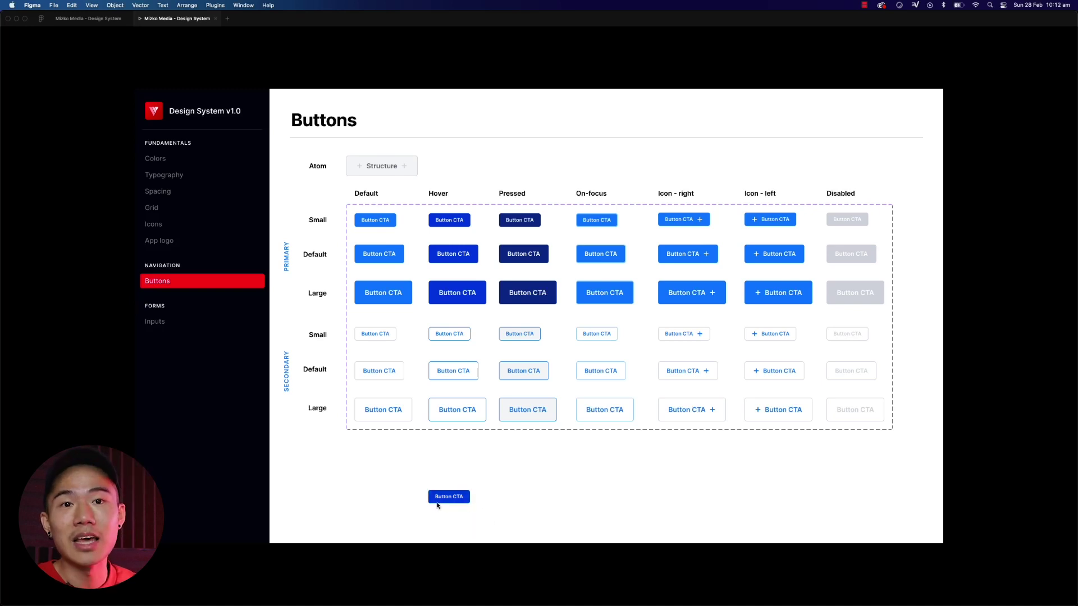
pyautogui.click(123, 22)
# - Link the Large, Default and Regular default inputs to their On-focus variants
pyautogui.scroll(-10, 561, 337)
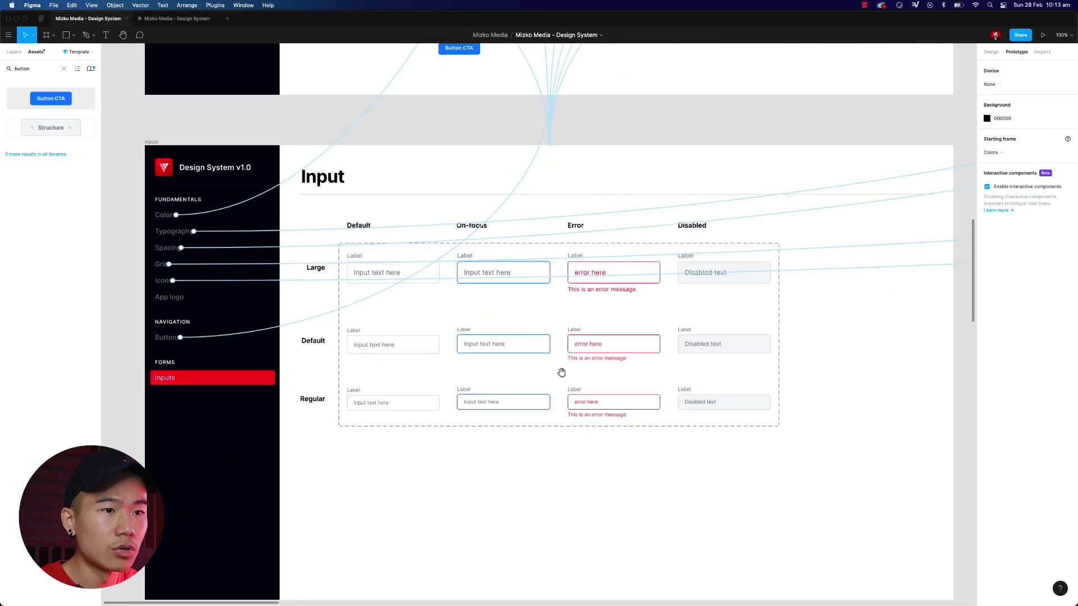
pyautogui.scroll(-1, 561, 372)
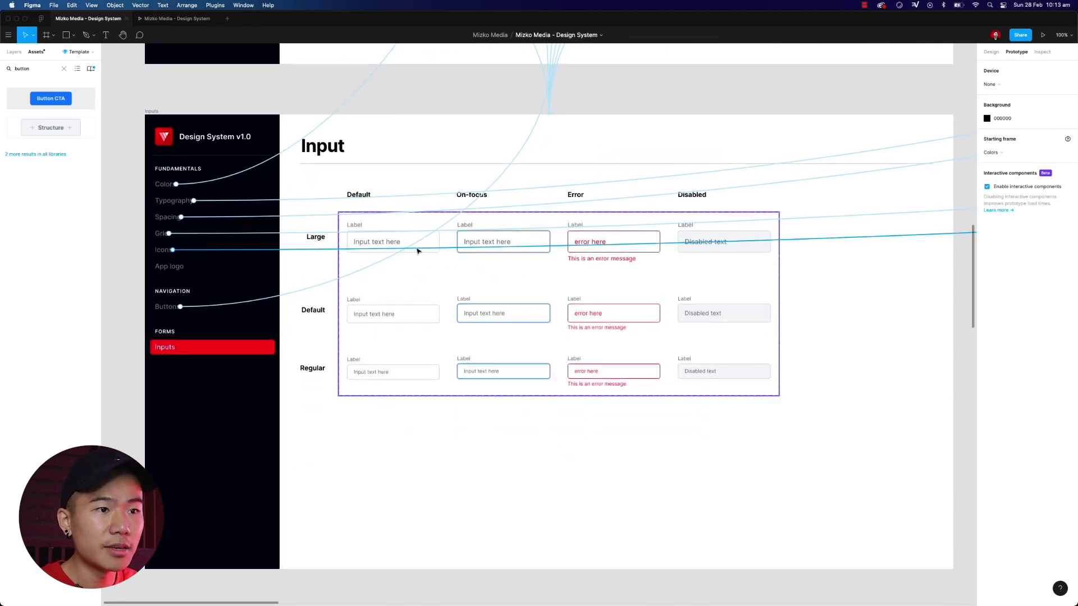
pyautogui.click(386, 241)
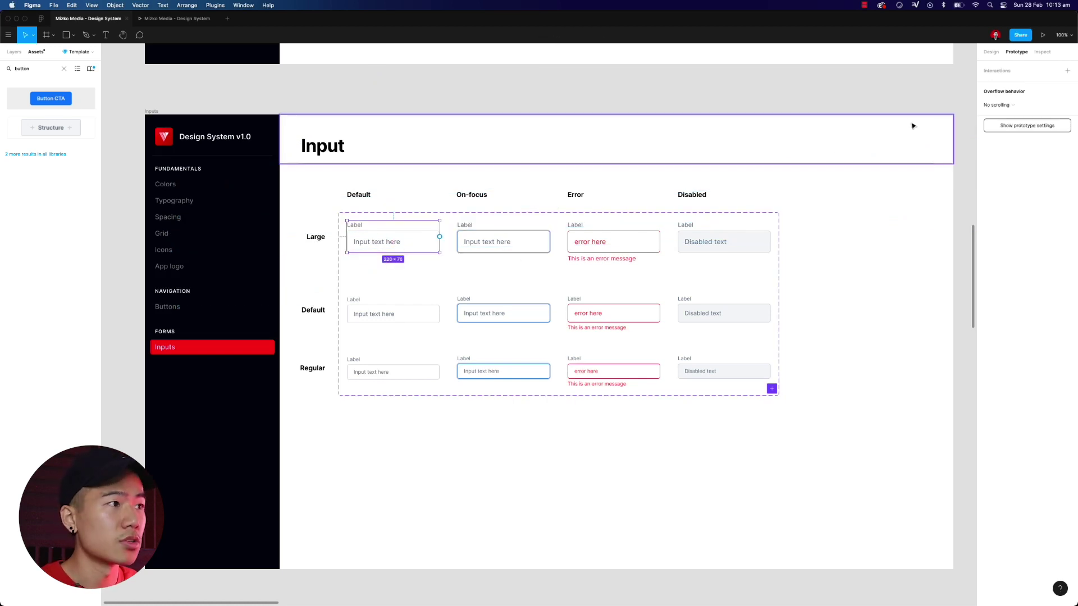
pyautogui.moveTo(445, 241); pyautogui.dragTo(468, 242)
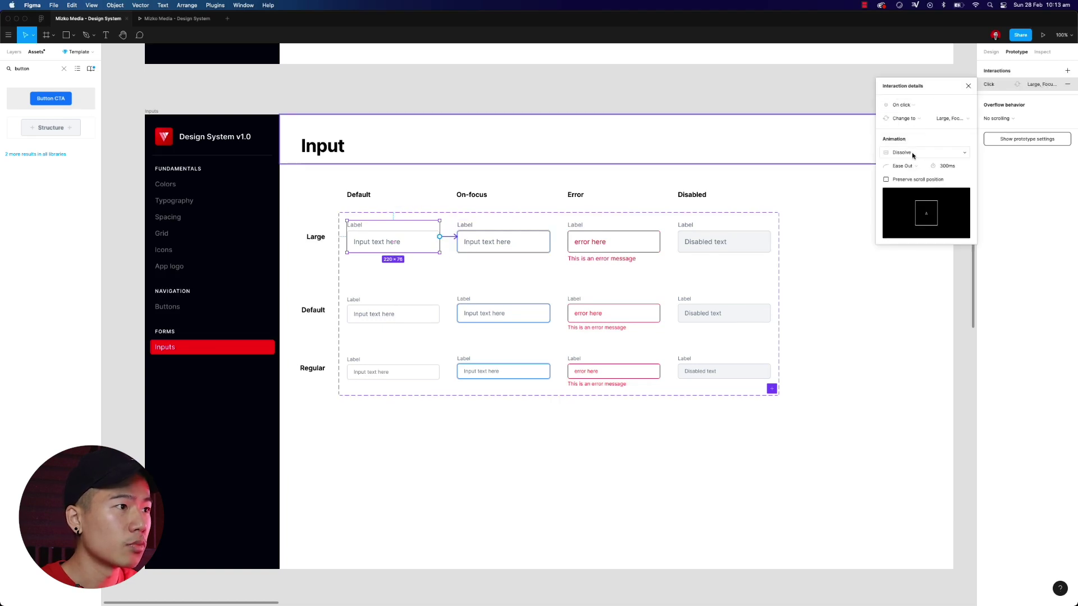
pyautogui.click(416, 313)
pyautogui.moveTo(440, 310); pyautogui.dragTo(470, 313)
pyautogui.click(422, 372)
pyautogui.moveTo(439, 368); pyautogui.dragTo(467, 370)
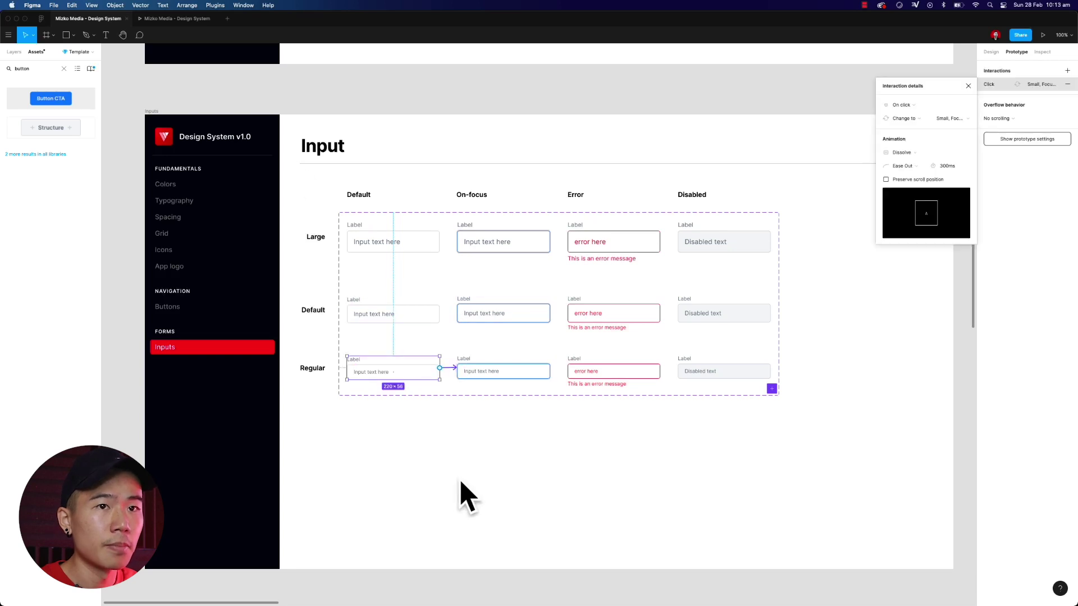
# - Search Assets for 'input', place an instance below the Input grid, and open the preview
pyautogui.doubleClick(40, 68)
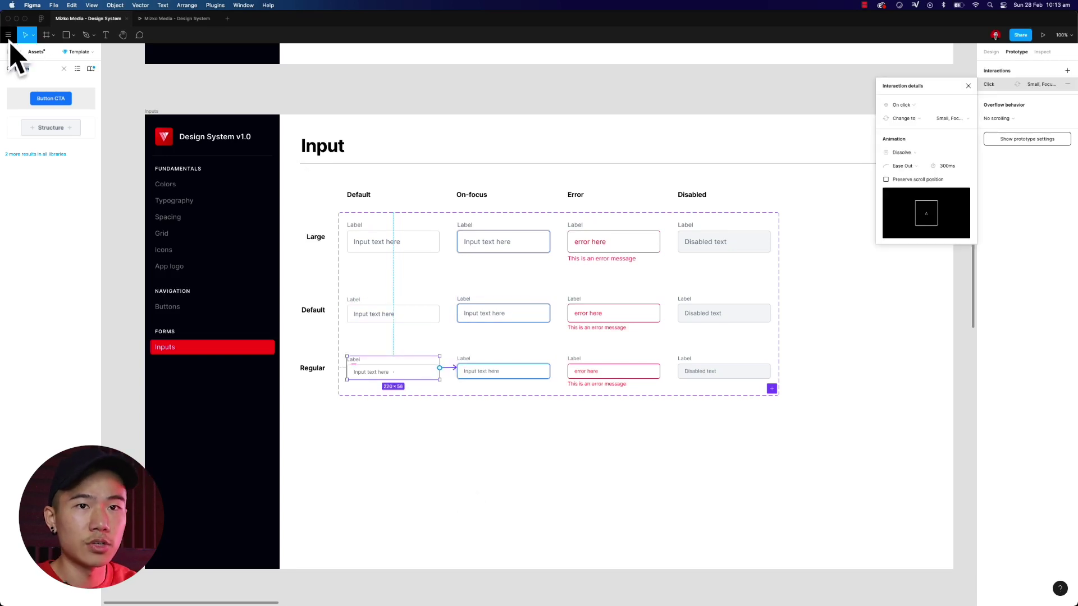
pyautogui.write('inp')
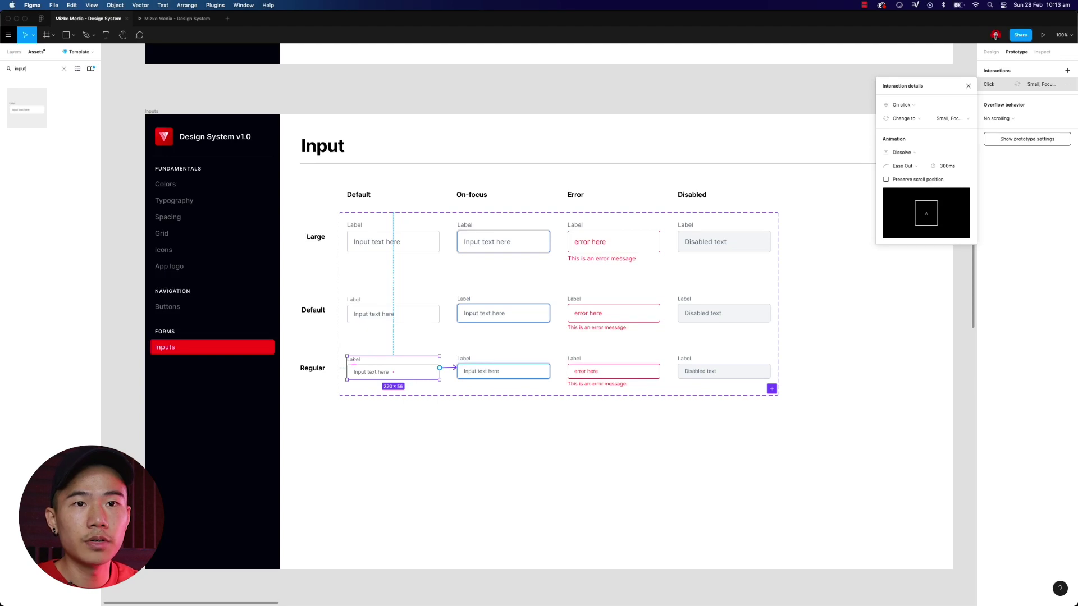
pyautogui.write('ut')
pyautogui.moveTo(26, 175); pyautogui.dragTo(444, 493)
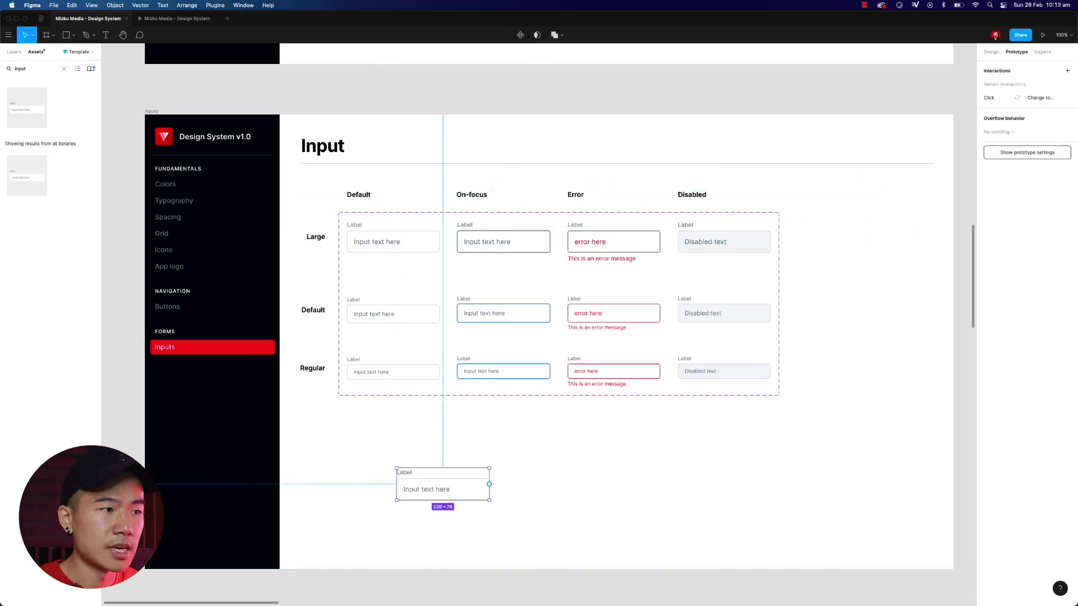
pyautogui.press('Escape')
pyautogui.click(174, 18)
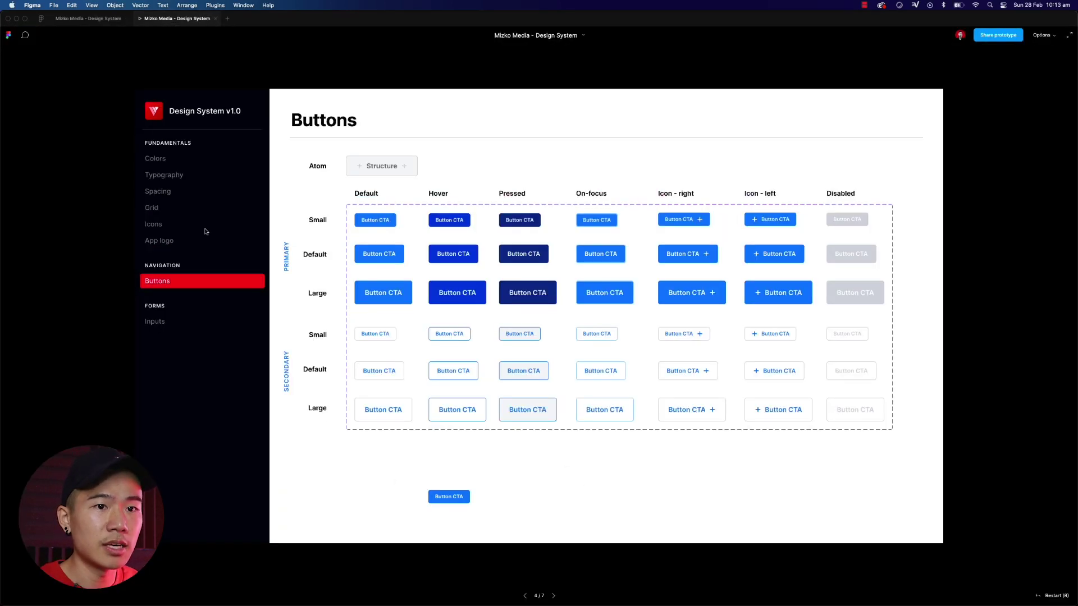
# - Test clicking the bottom field on the preview's Inputs page, then go back to the editor
pyautogui.click(161, 323)
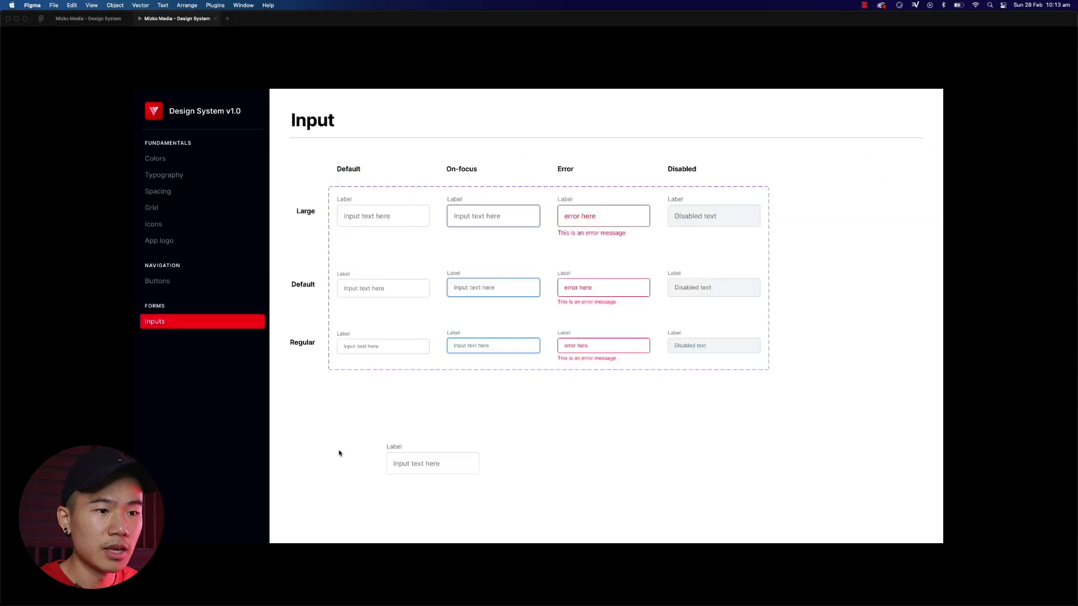
pyautogui.click(410, 464)
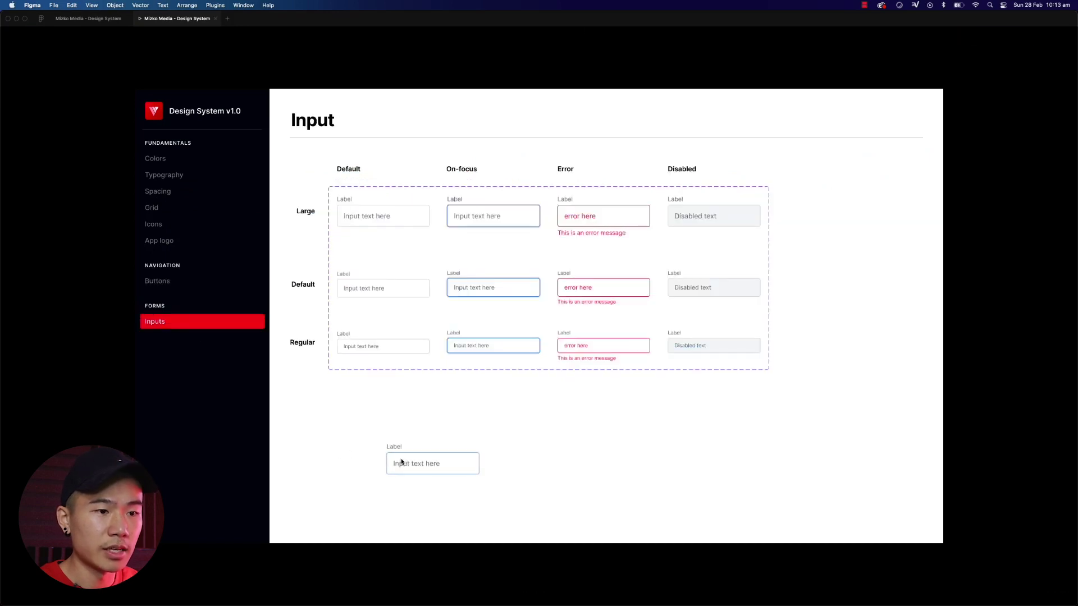
pyautogui.click(440, 470)
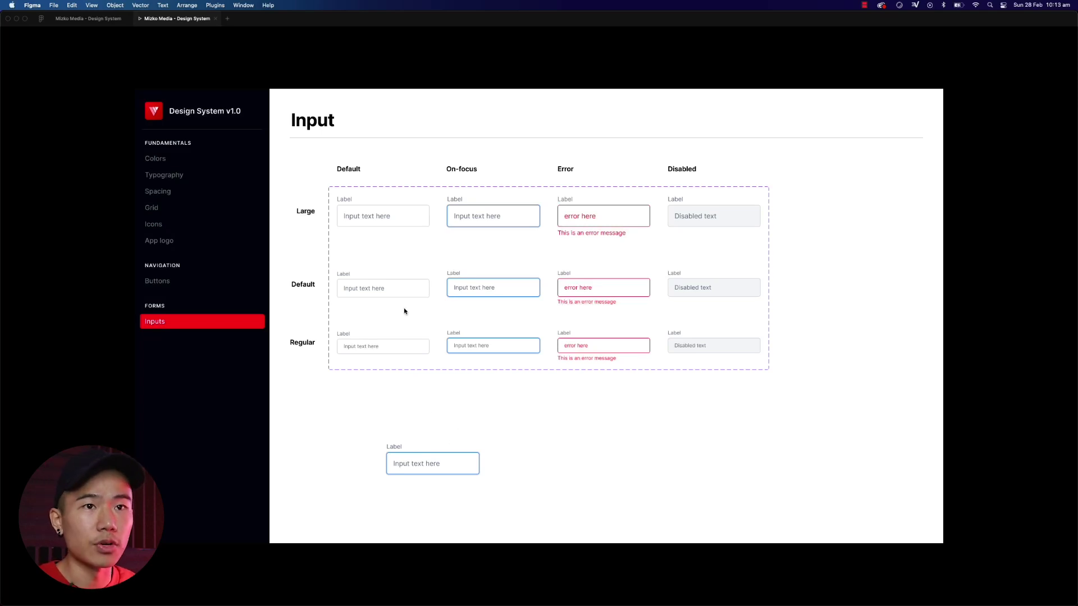
pyautogui.click(88, 18)
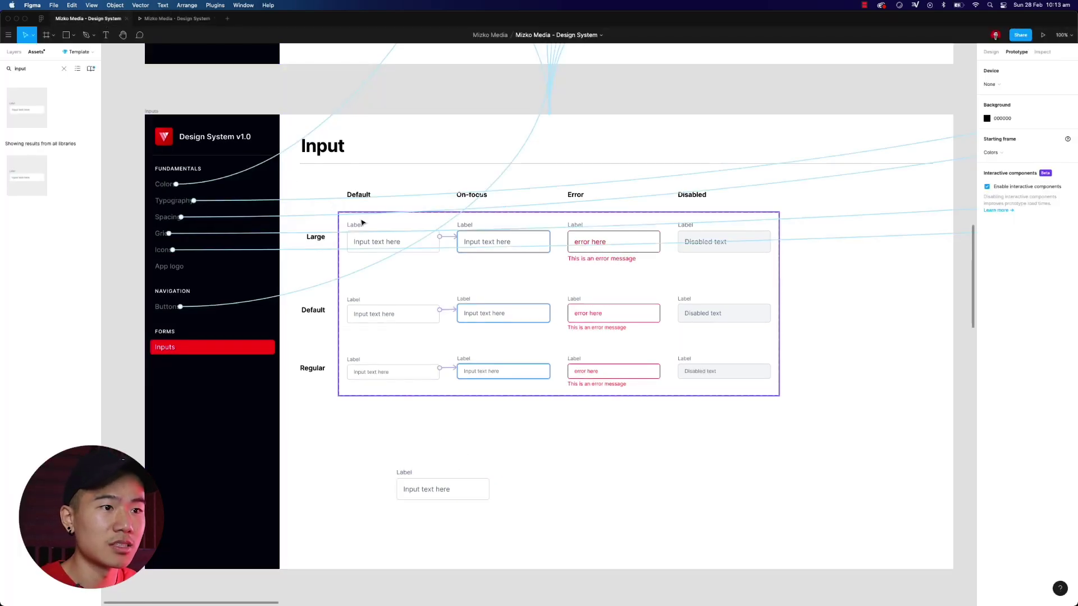
# - Link the Regular, Default and Large On-focus inputs back to their default inputs on click
pyautogui.click(501, 377)
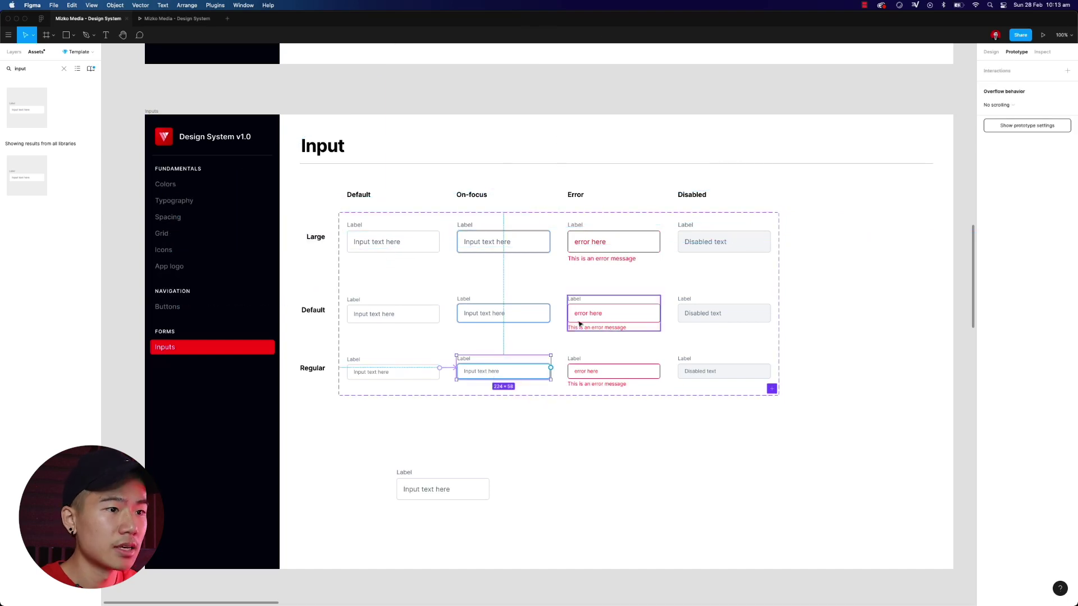
pyautogui.moveTo(551, 368); pyautogui.dragTo(437, 375)
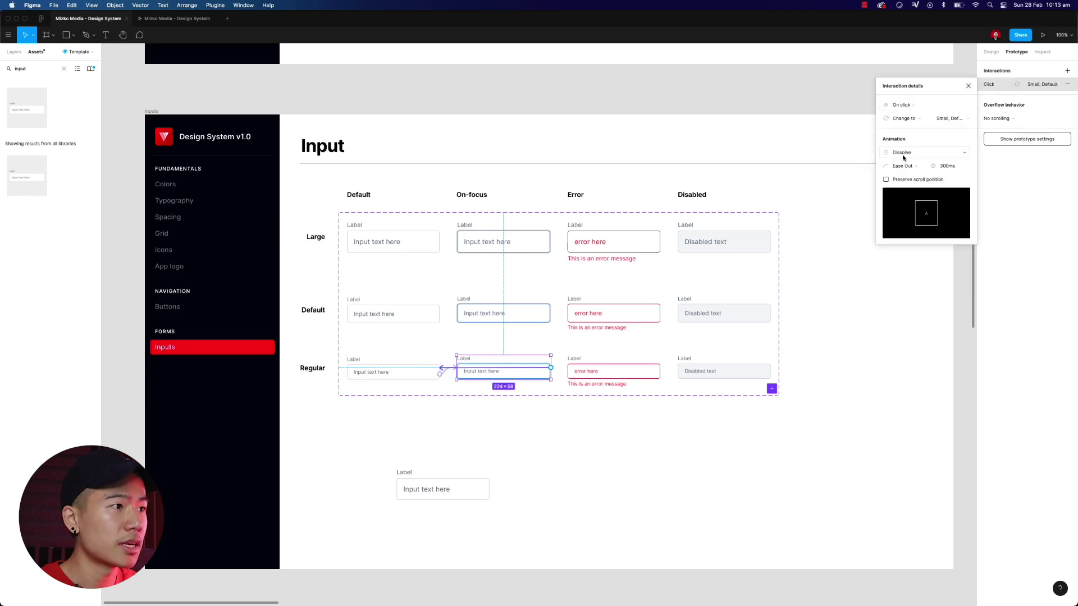
pyautogui.click(545, 313)
pyautogui.moveTo(550, 310); pyautogui.dragTo(441, 318)
pyautogui.click(505, 242)
pyautogui.moveTo(551, 237); pyautogui.dragTo(441, 245)
pyautogui.click(174, 19)
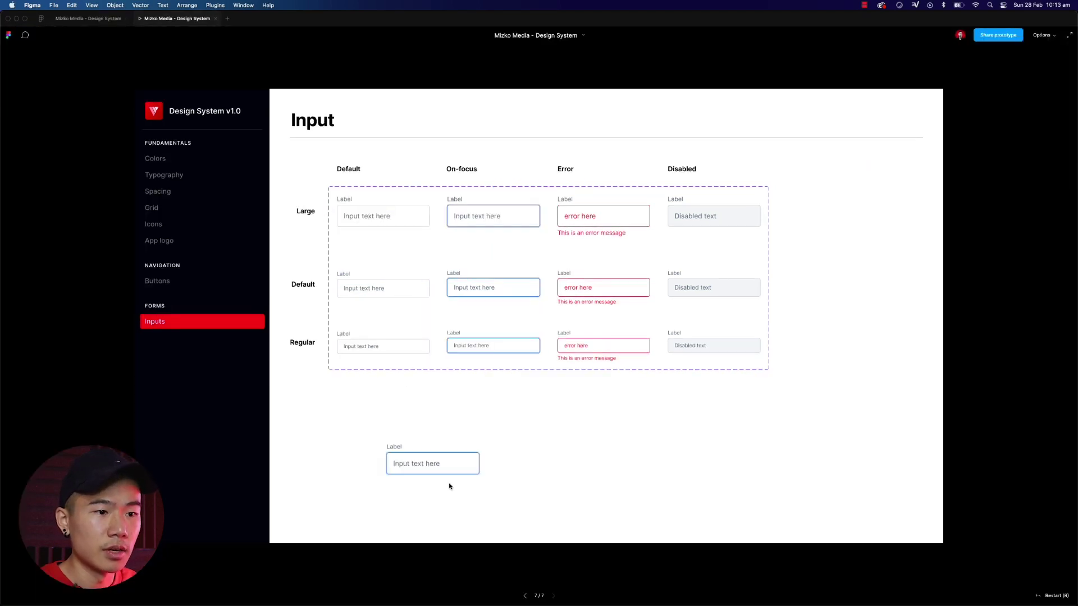
# - Click the bottom input repeatedly to confirm it toggles between Default and On-focus
pyautogui.click(449, 465)
pyautogui.click(450, 465)
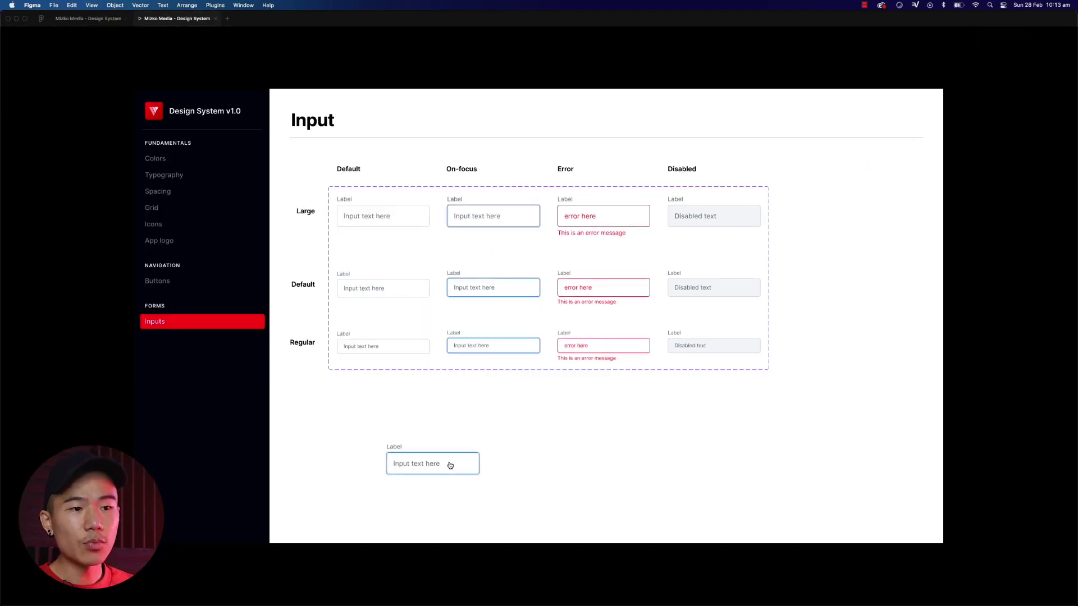
pyautogui.click(449, 465)
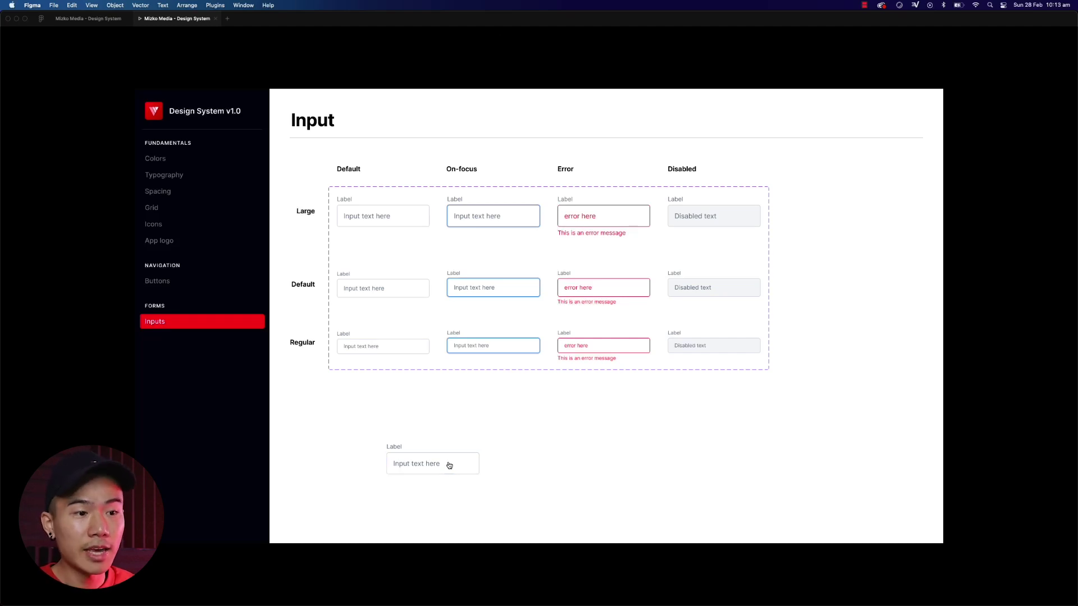
pyautogui.click(435, 464)
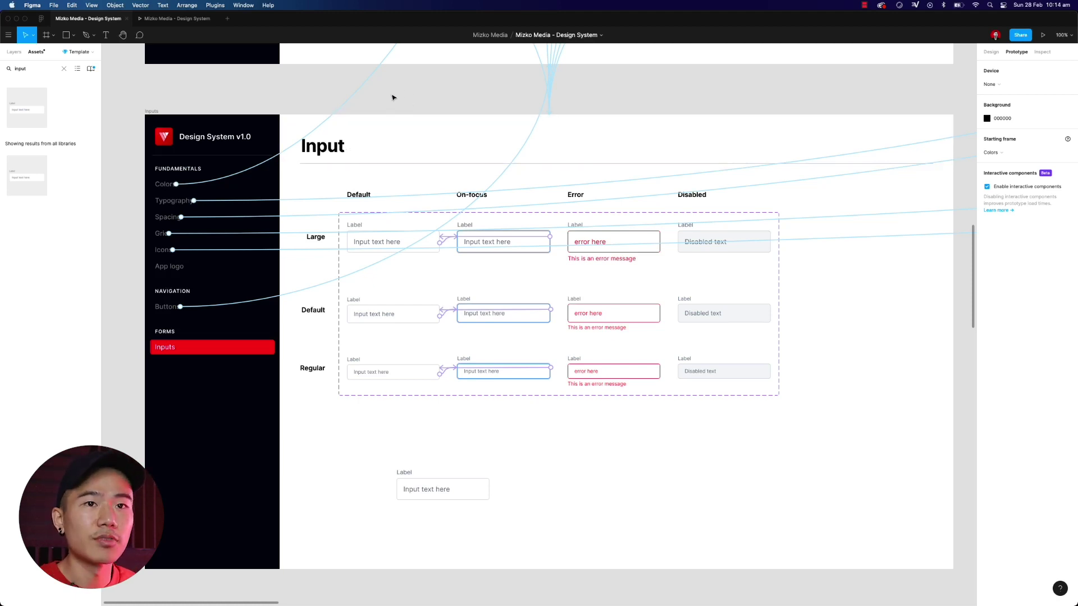
# - Open the Interactive Components page and view the Today's tasks card in the Design panel
pyautogui.click(14, 52)
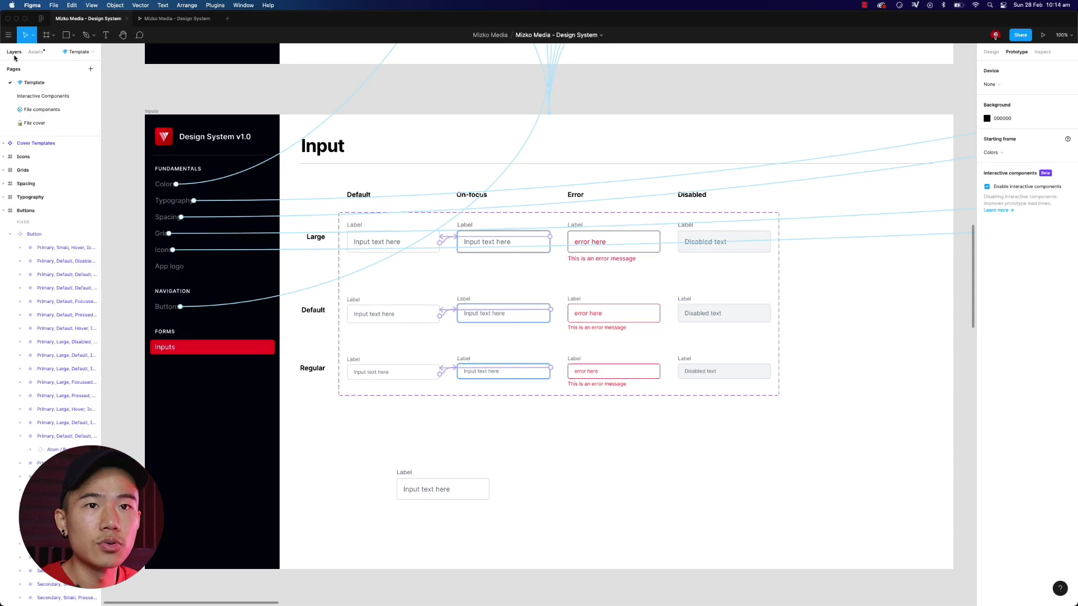
pyautogui.click(59, 98)
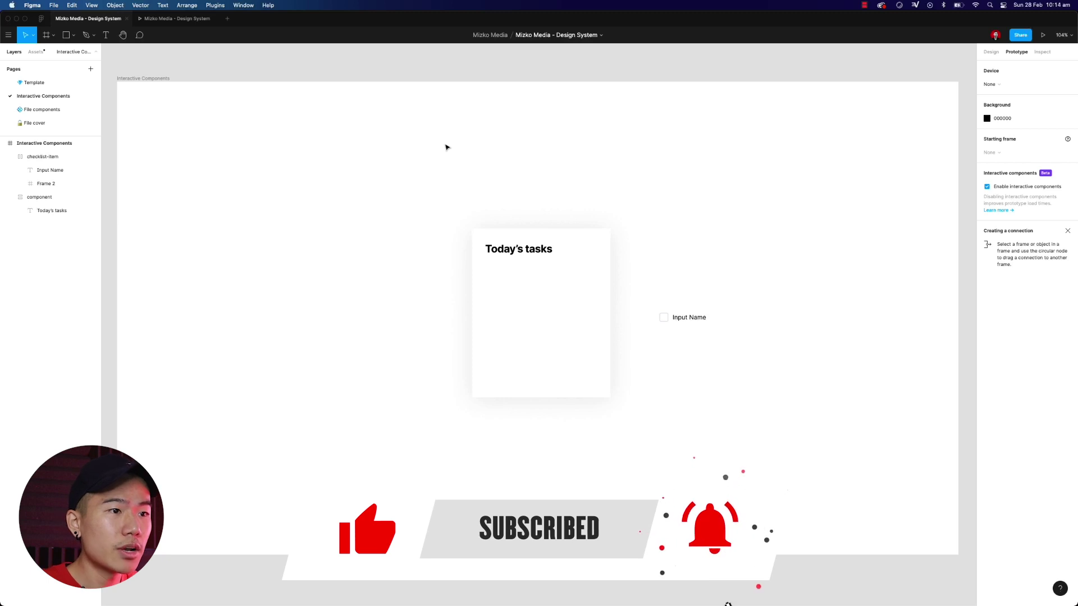
pyautogui.moveTo(437, 197); pyautogui.dragTo(625, 428)
pyautogui.click(625, 429)
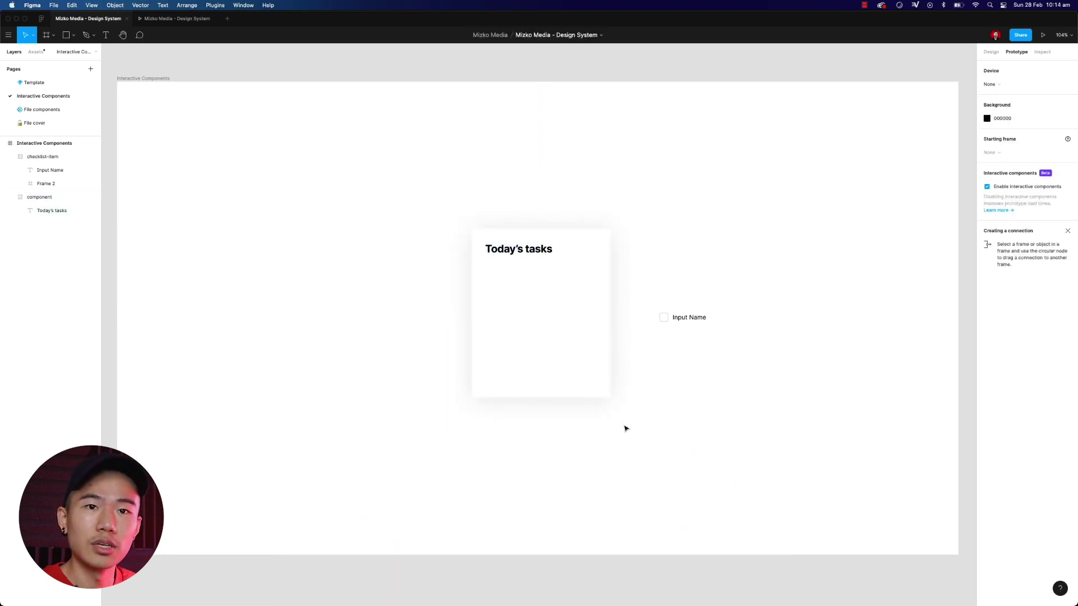
pyautogui.click(992, 52)
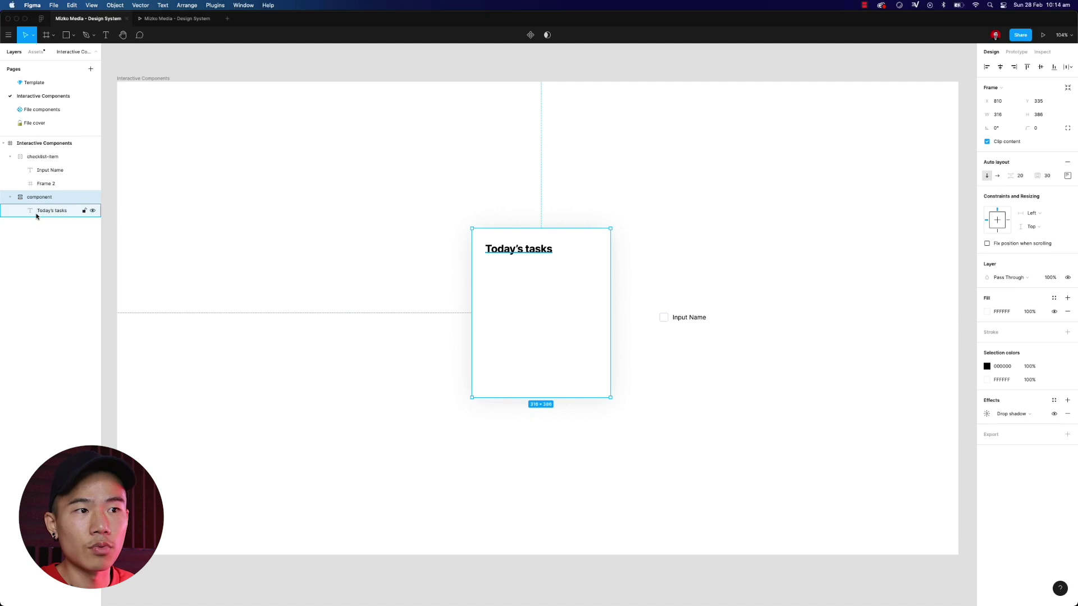
# - Inspect the heading, checklist-item, Input Name and Frame 2 layers, then collapse them
pyautogui.click(39, 210)
pyautogui.click(43, 157)
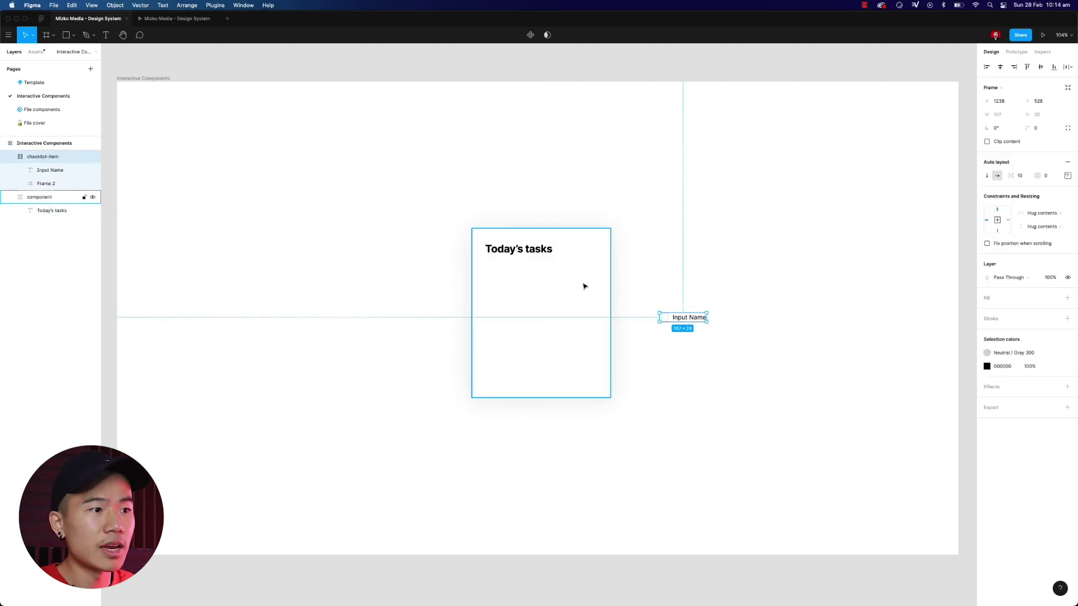
pyautogui.click(47, 171)
pyautogui.click(45, 184)
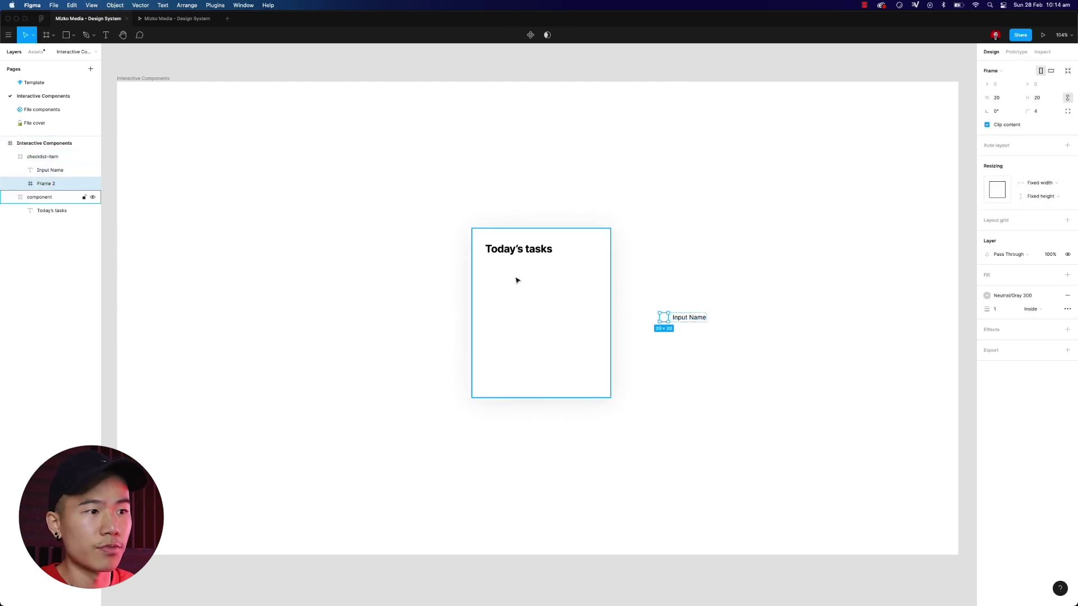
pyautogui.click(50, 161)
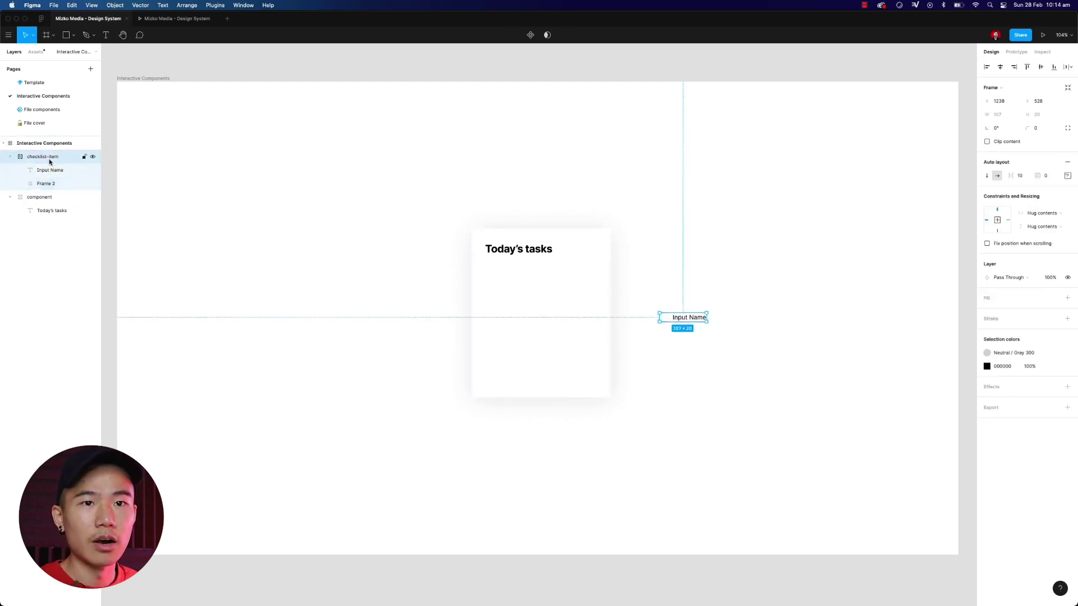
pyautogui.click(10, 160)
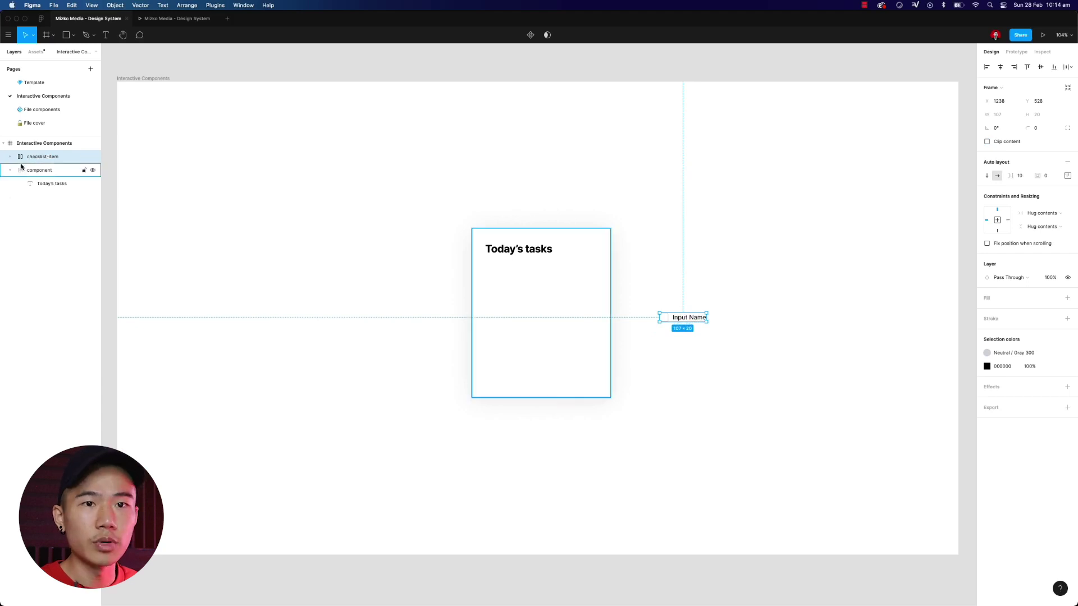
pyautogui.click(9, 172)
# - Rename the checklist-item layer to 'checklist/default'
pyautogui.doubleClick(46, 158)
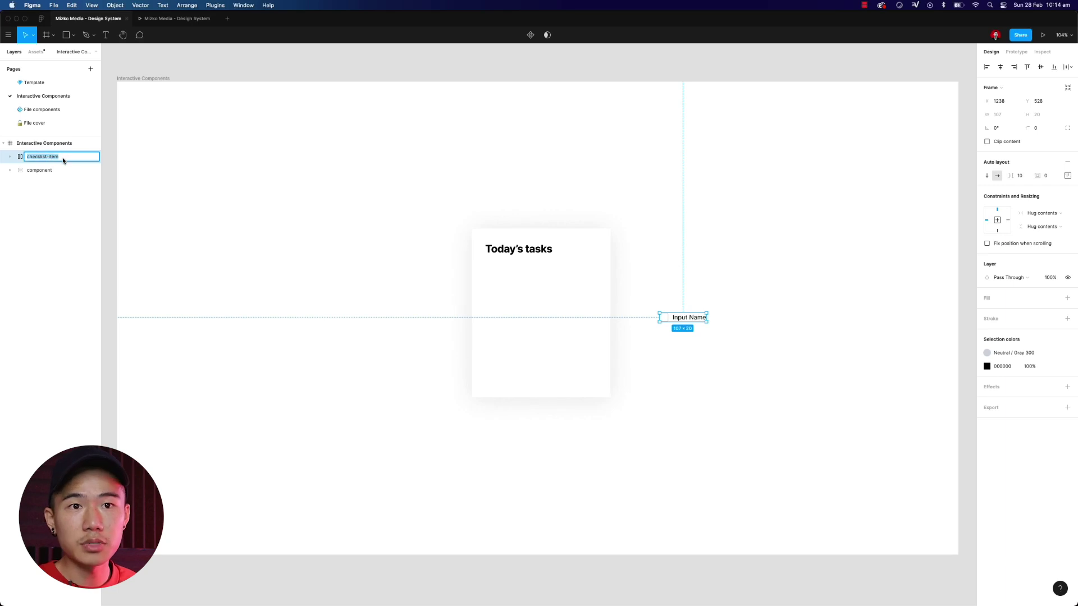
pyautogui.click(64, 160)
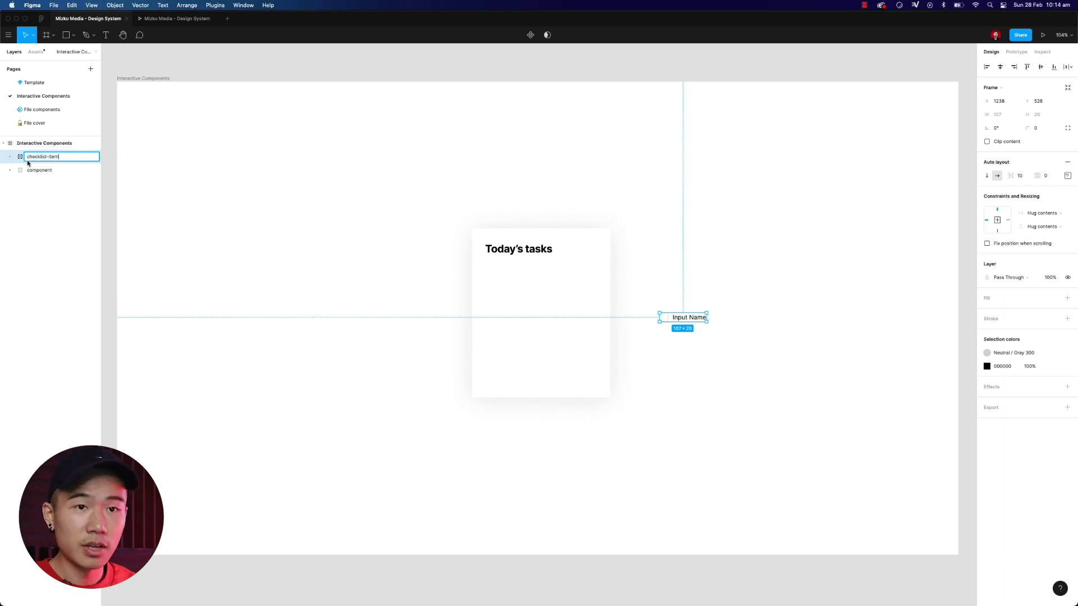
pyautogui.hotkey('alt', 'BackSpace')
pyautogui.hotkey('alt', 'BackSpace')
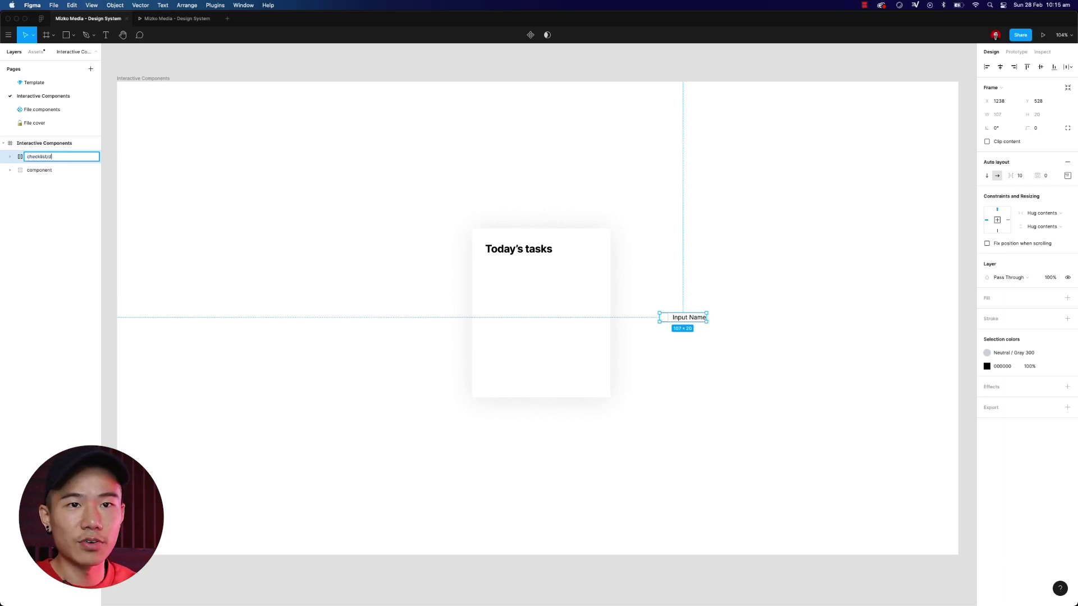
pyautogui.write('checklist/default')
pyautogui.press('Return')
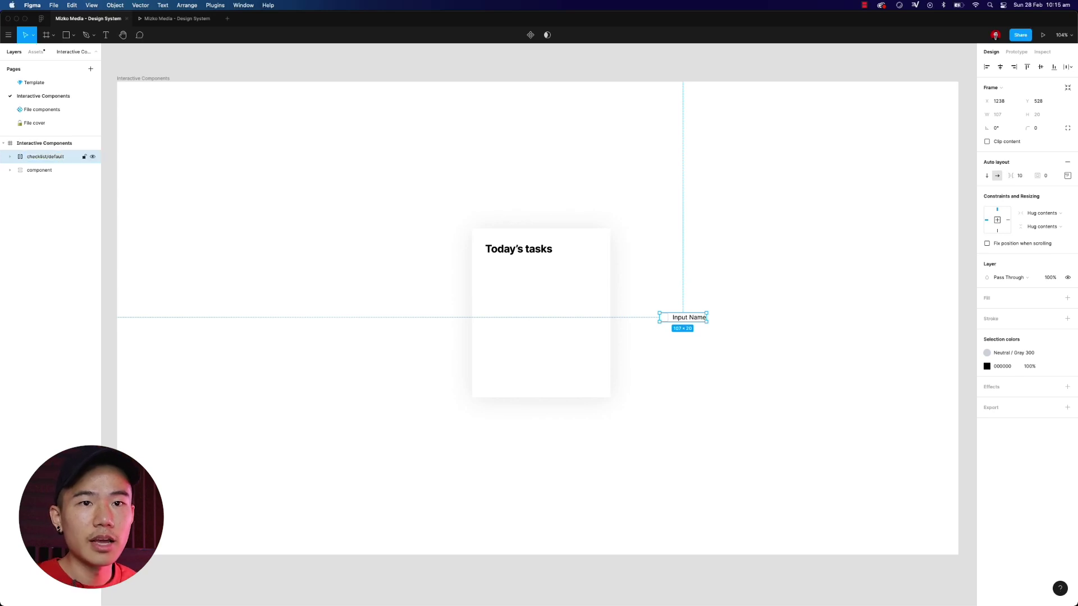
# - Duplicate the checklist item below the original and rename the copy 'checklist/selected'
pyautogui.press('super+d')
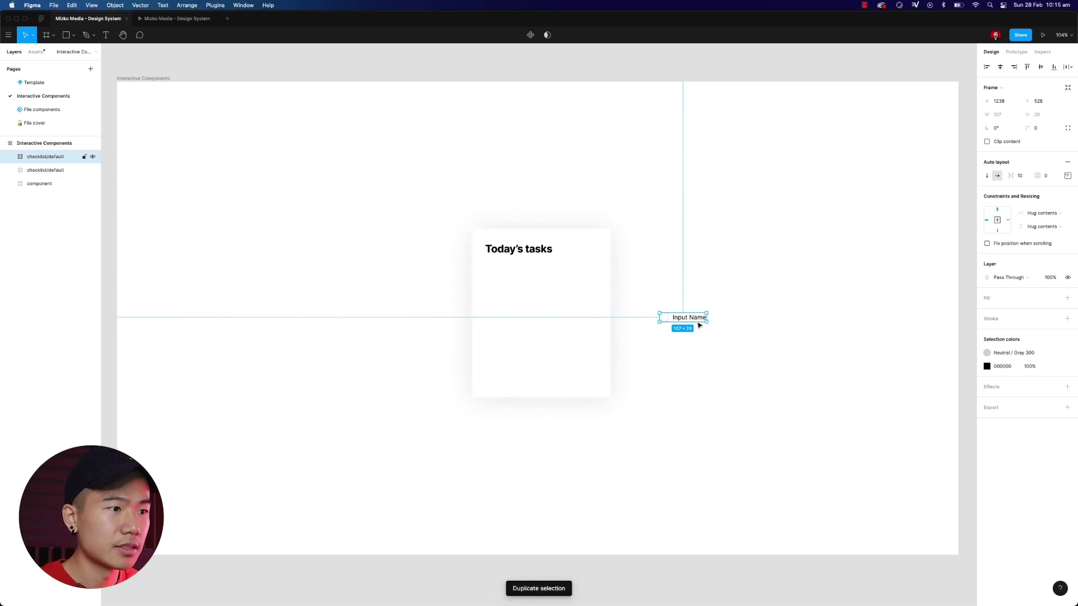
pyautogui.moveTo(699, 324); pyautogui.dragTo(699, 337)
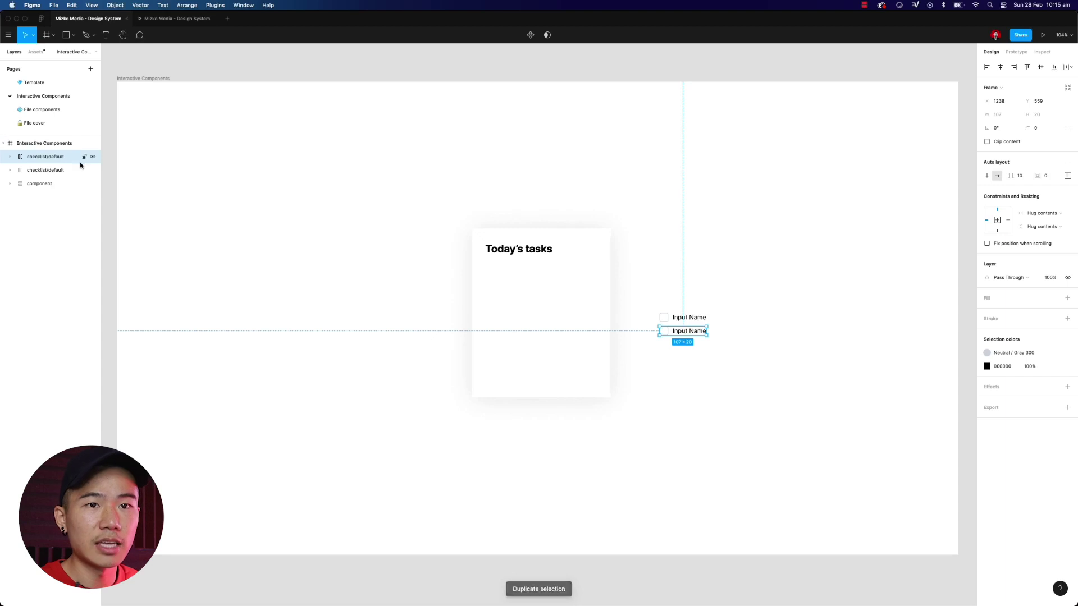
pyautogui.doubleClick(54, 158)
pyautogui.write('sele')
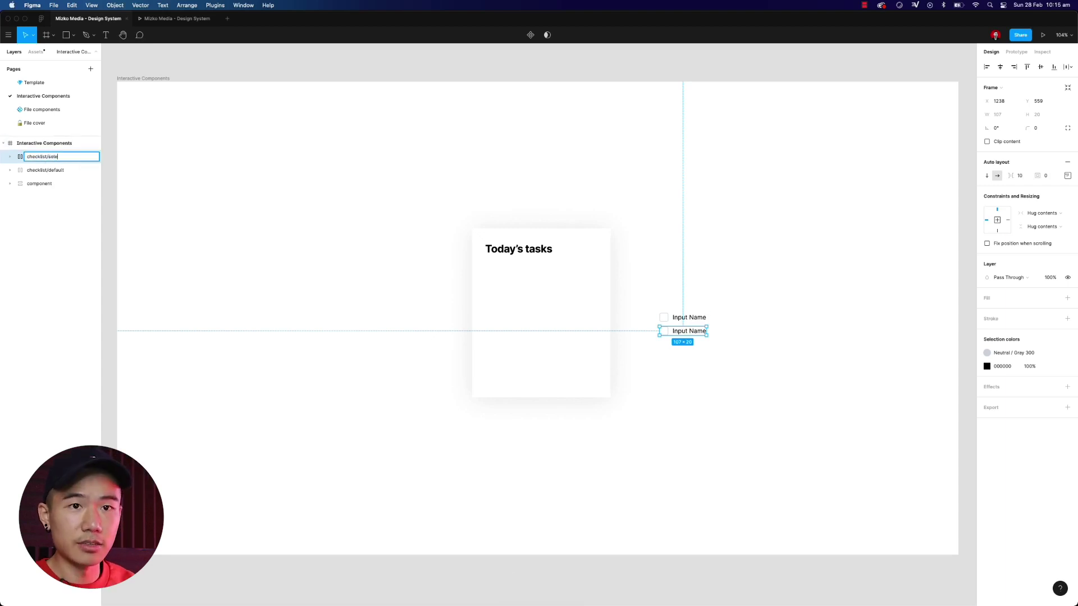
pyautogui.write('cted')
pyautogui.press('Return')
pyautogui.click(672, 349)
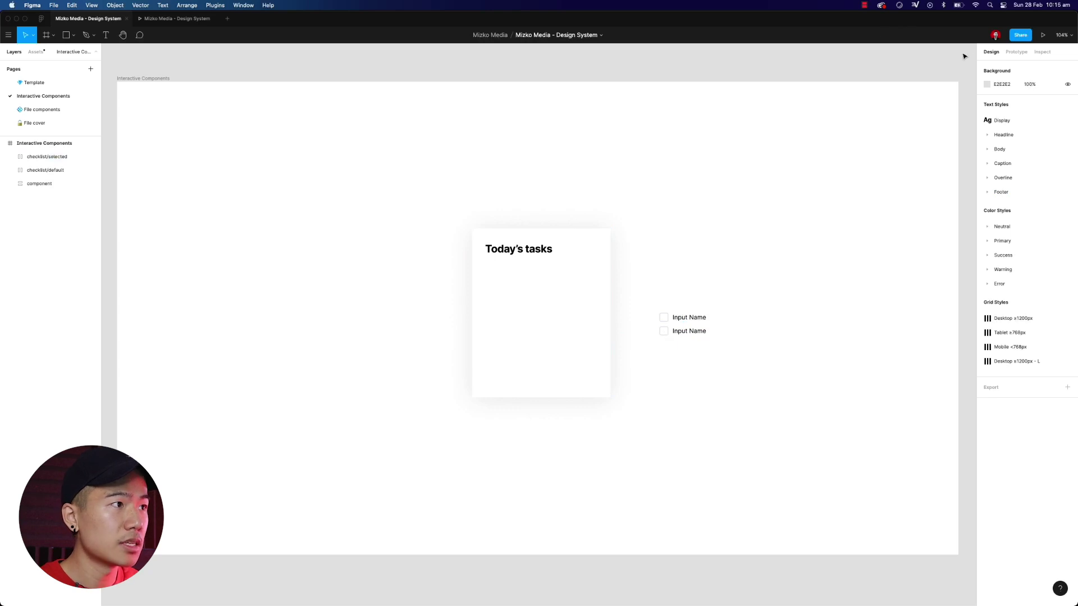
# - Fill the checklist/selected checkbox with Success/Green 500 and remove its Neutral/Gray 300 stroke
pyautogui.click(28, 159)
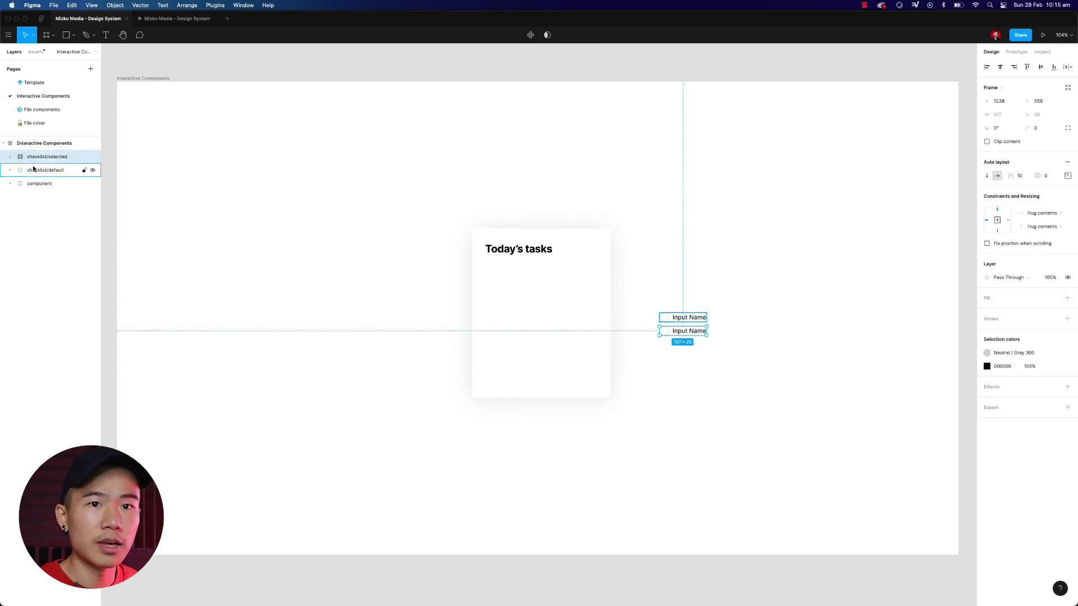
pyautogui.click(10, 157)
pyautogui.click(45, 183)
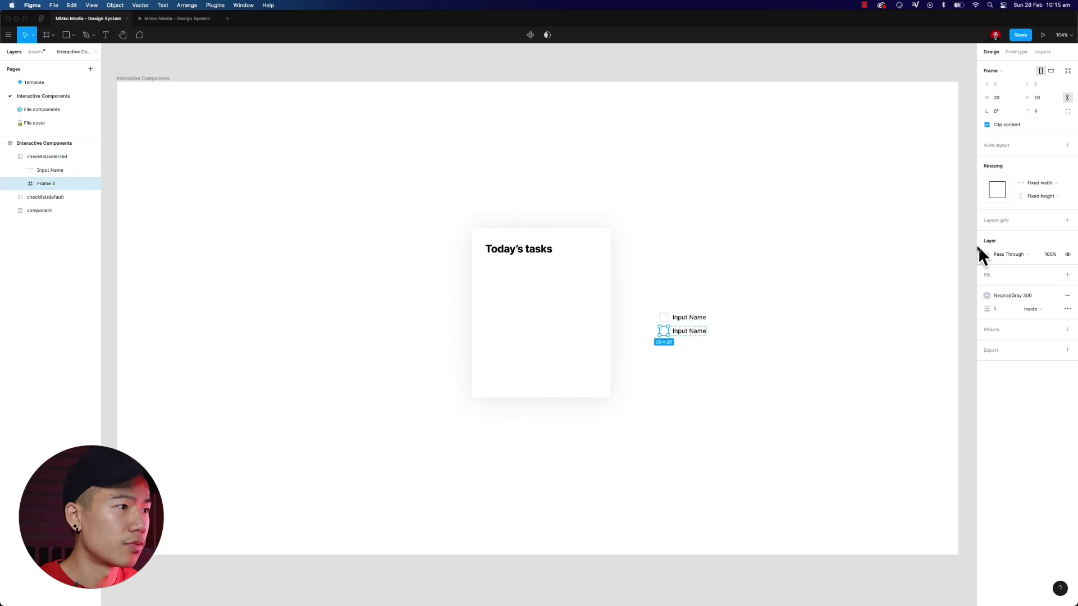
pyautogui.click(1051, 274)
pyautogui.click(1009, 399)
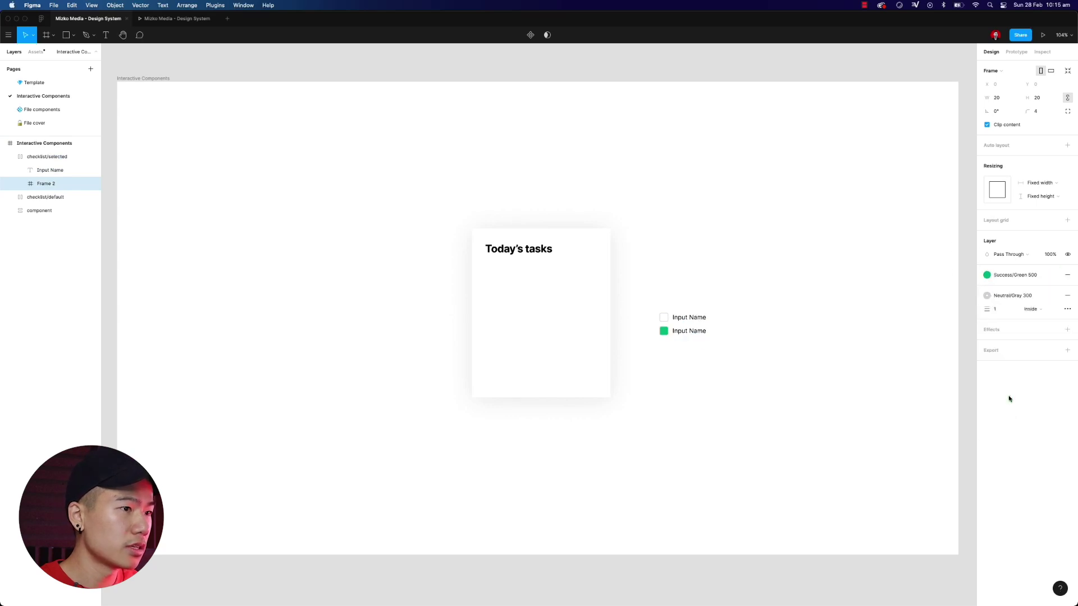
pyautogui.click(1067, 295)
pyautogui.click(697, 346)
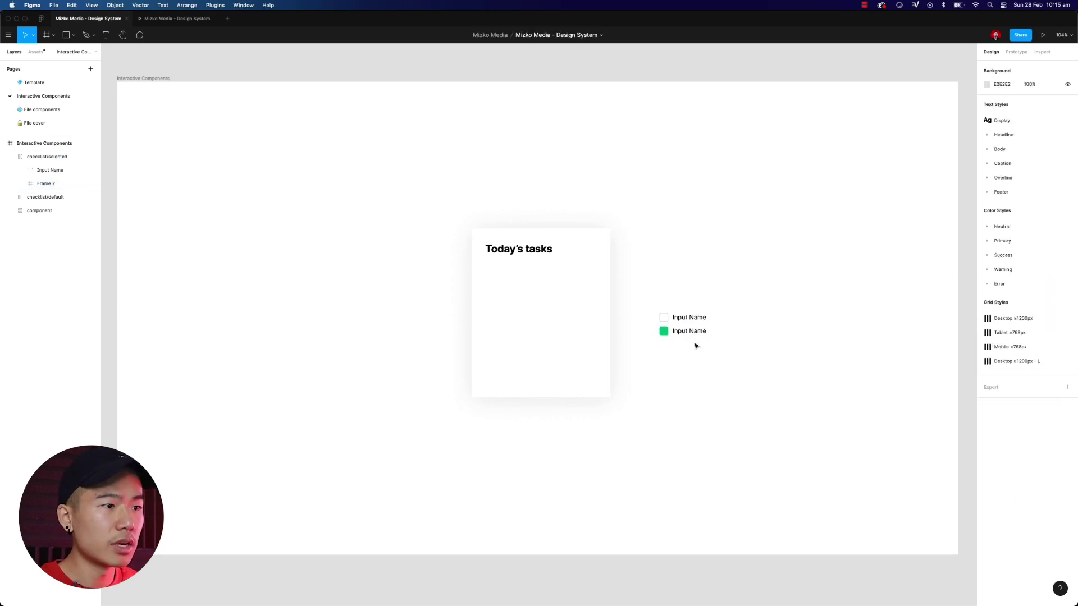
pyautogui.click(686, 331)
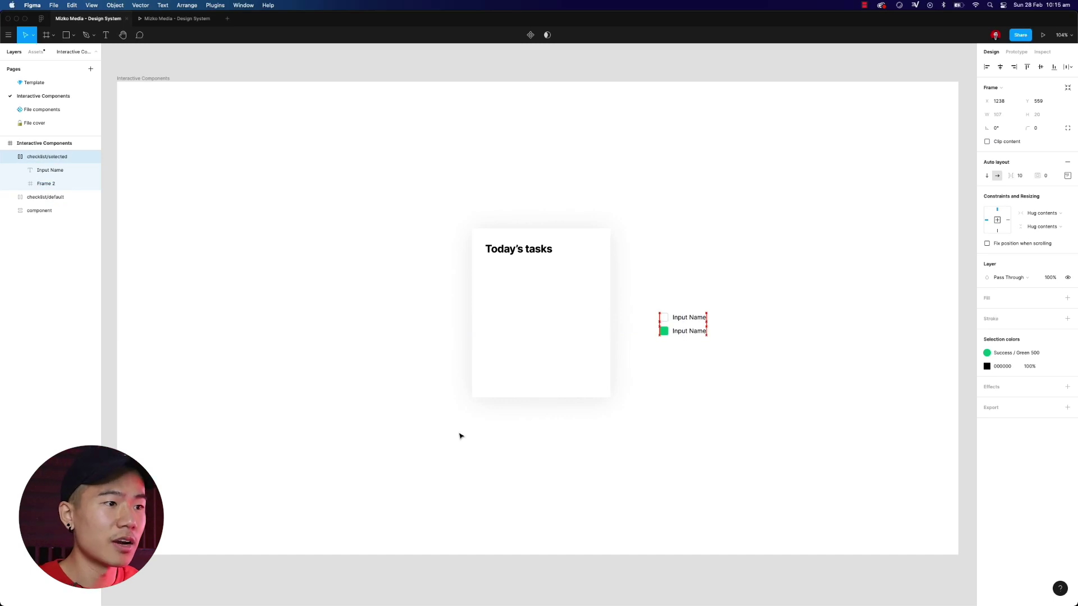
# - Make checklist/default and checklist/selected separate components and combine them as variants of 'checklist'
pyautogui.click(15, 158)
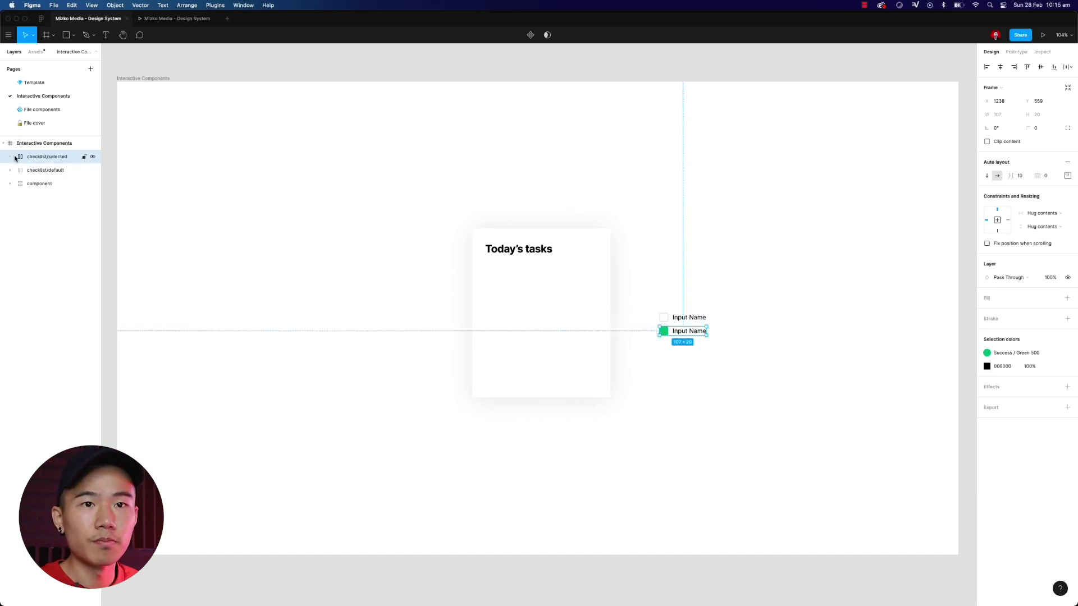
pyautogui.click(56, 171)
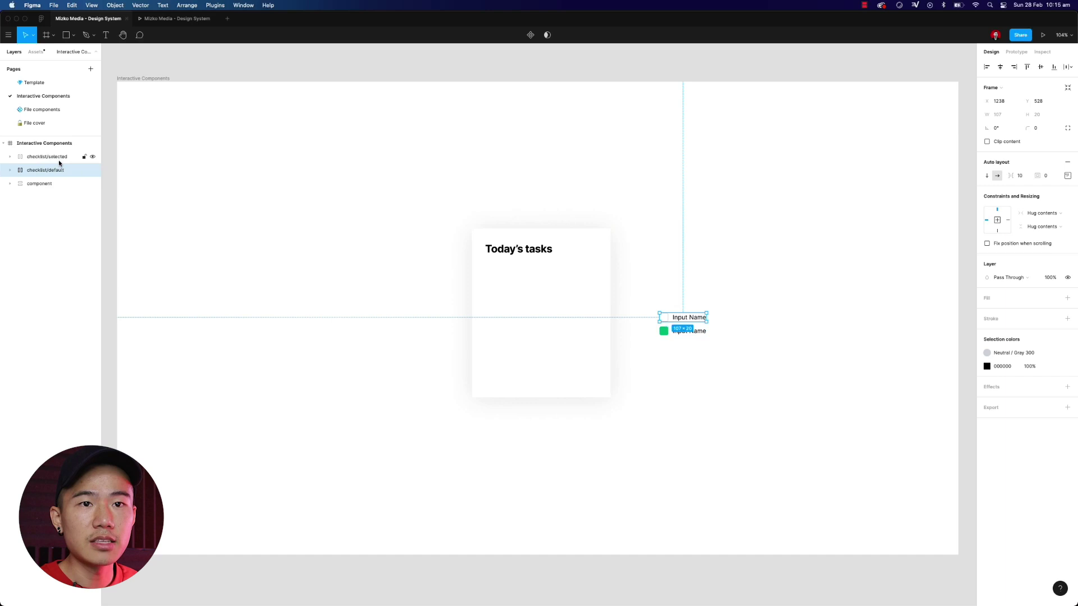
pyautogui.keyDown('shift'); pyautogui.click(59, 160); pyautogui.keyUp('shift')
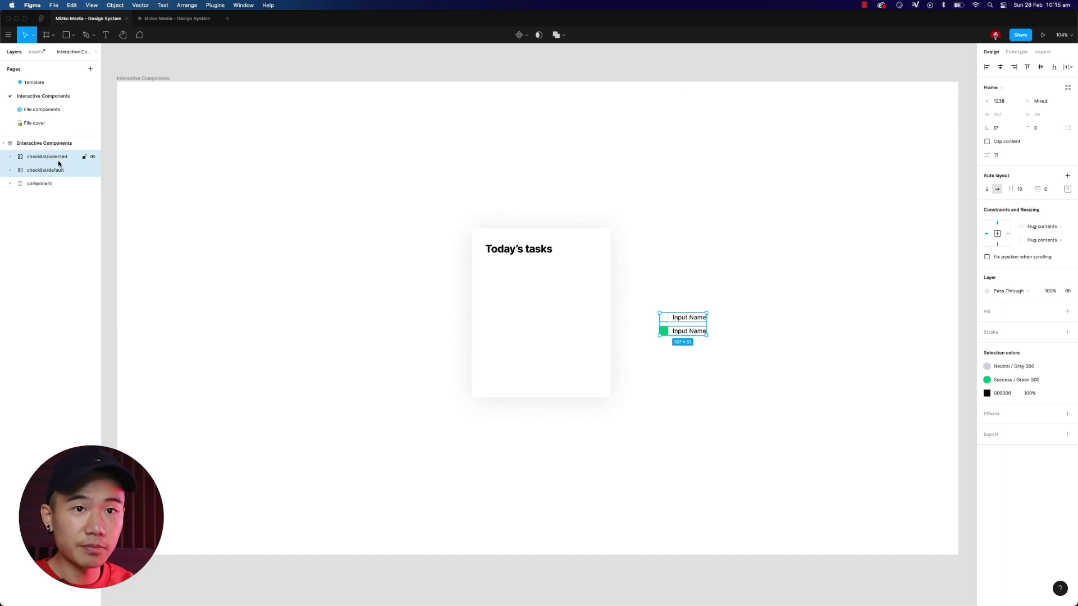
pyautogui.press('super+alt+k')
pyautogui.press('super+z')
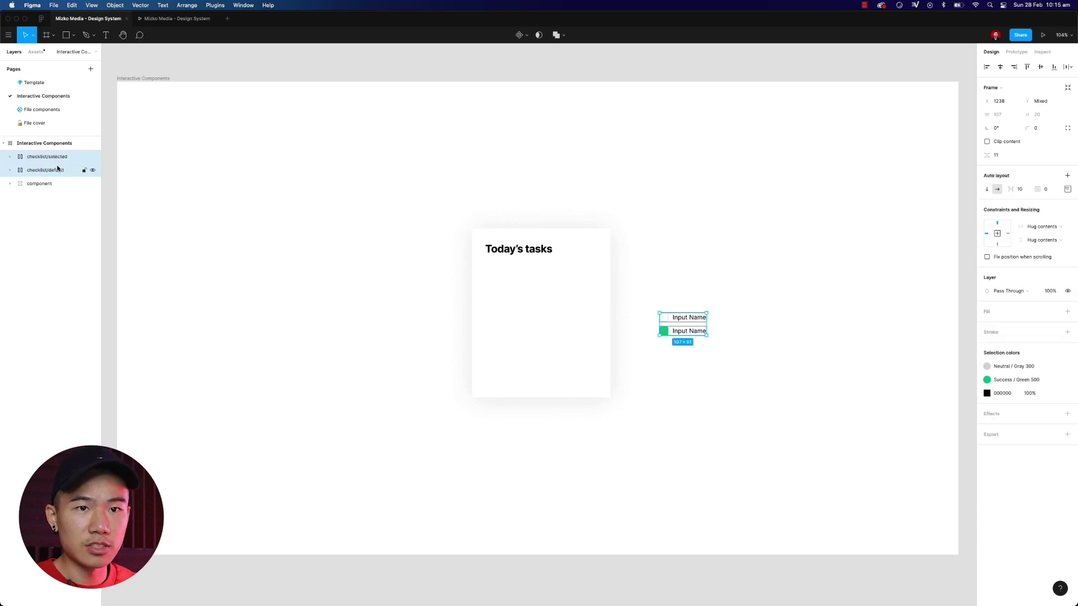
pyautogui.click(57, 169)
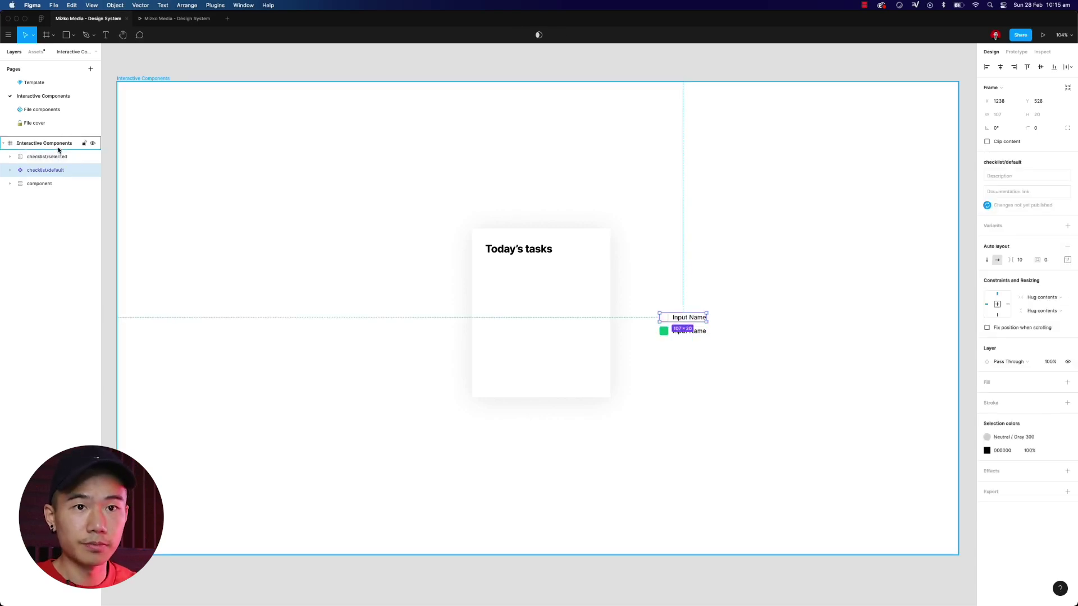
pyautogui.click(60, 156)
pyautogui.press('super+alt+k')
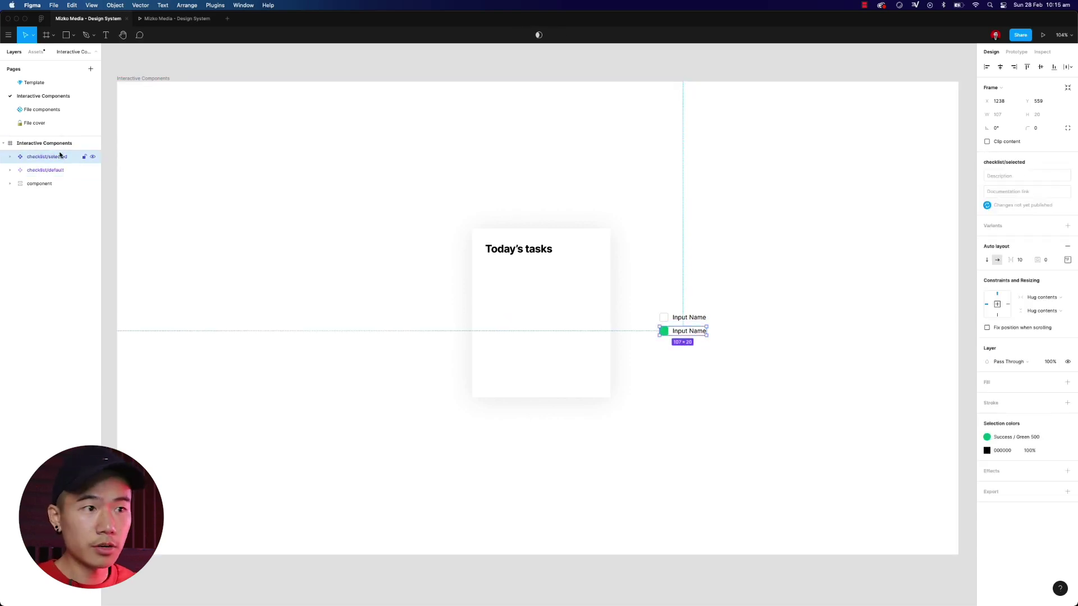
pyautogui.keyDown('shift'); pyautogui.click(54, 174); pyautogui.keyUp('shift')
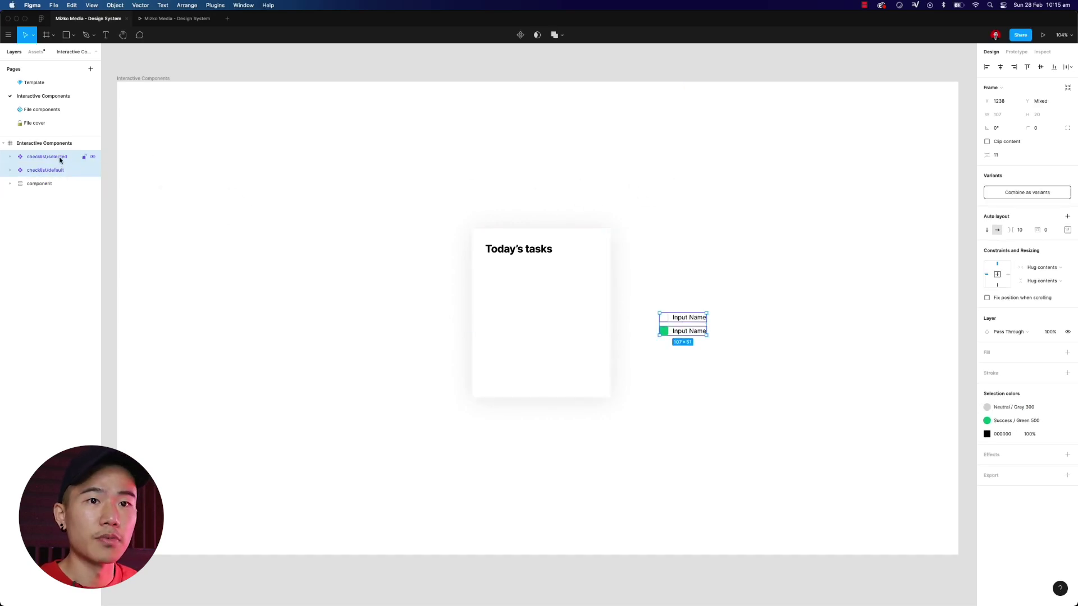
pyautogui.click(1039, 197)
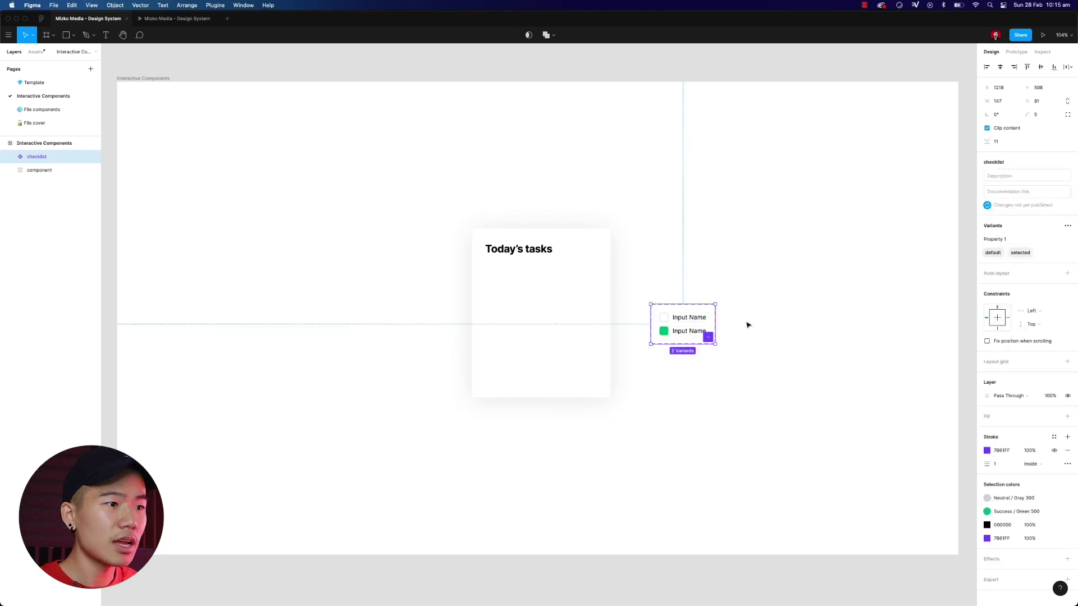
# - Search Assets for 'check' and place a checklist instance on the canvas
pyautogui.click(761, 253)
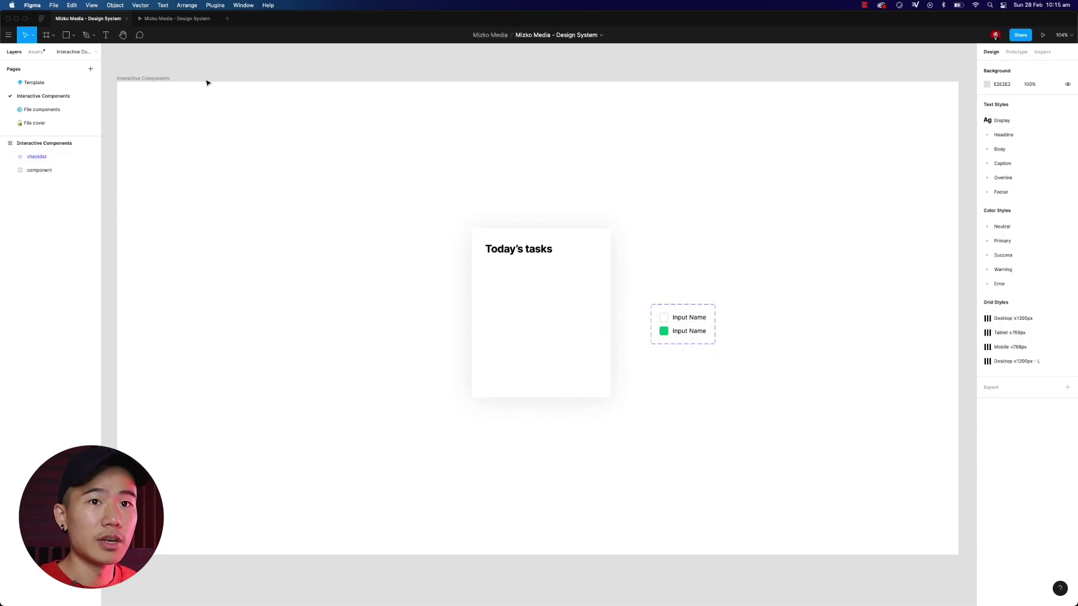
pyautogui.click(36, 51)
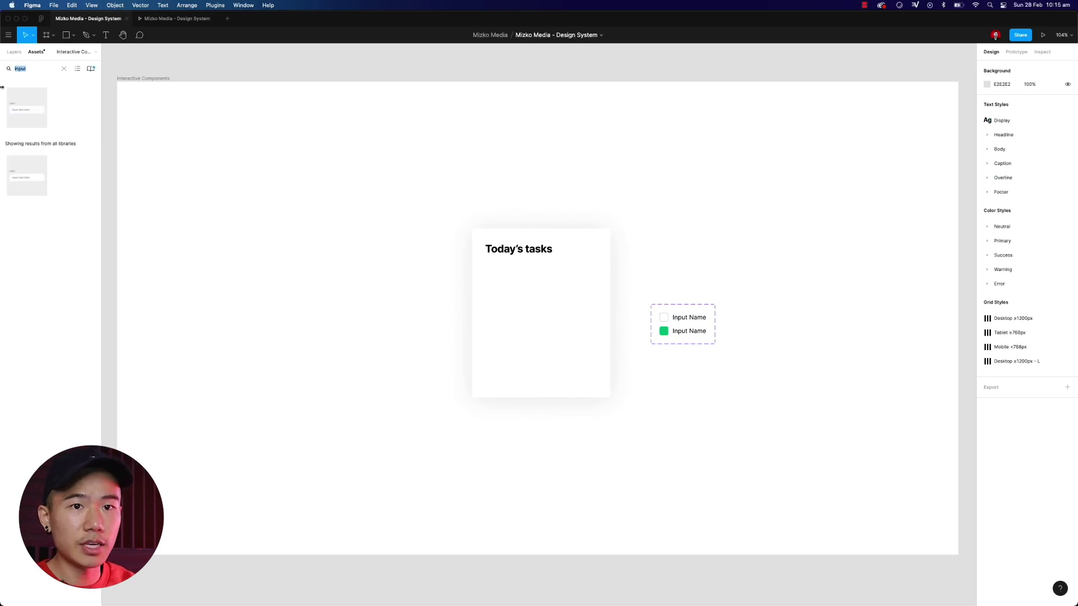
pyautogui.write('checklist')
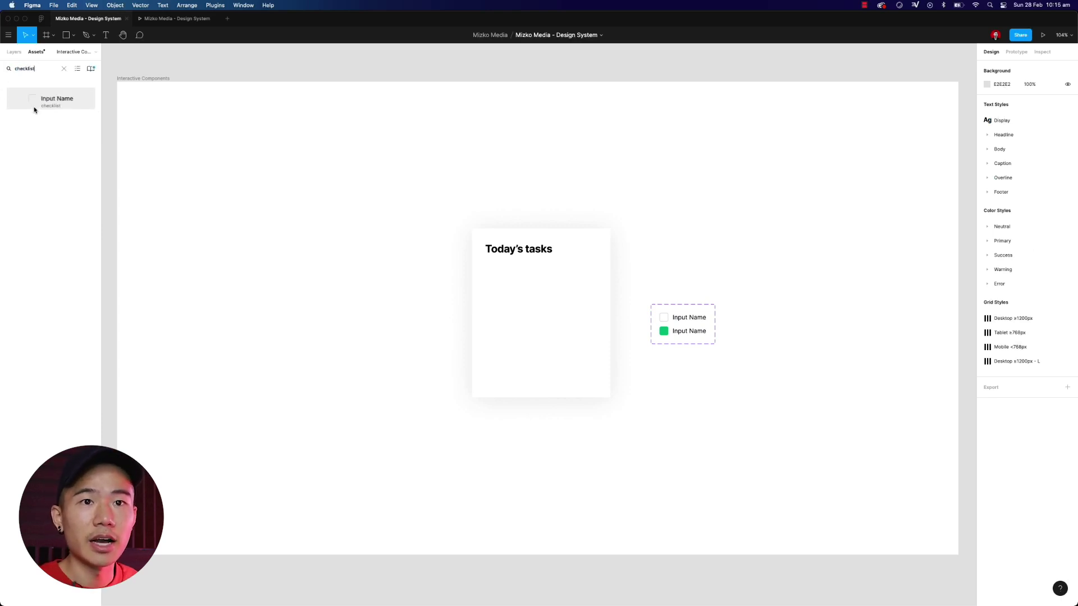
pyautogui.moveTo(43, 100); pyautogui.dragTo(679, 379)
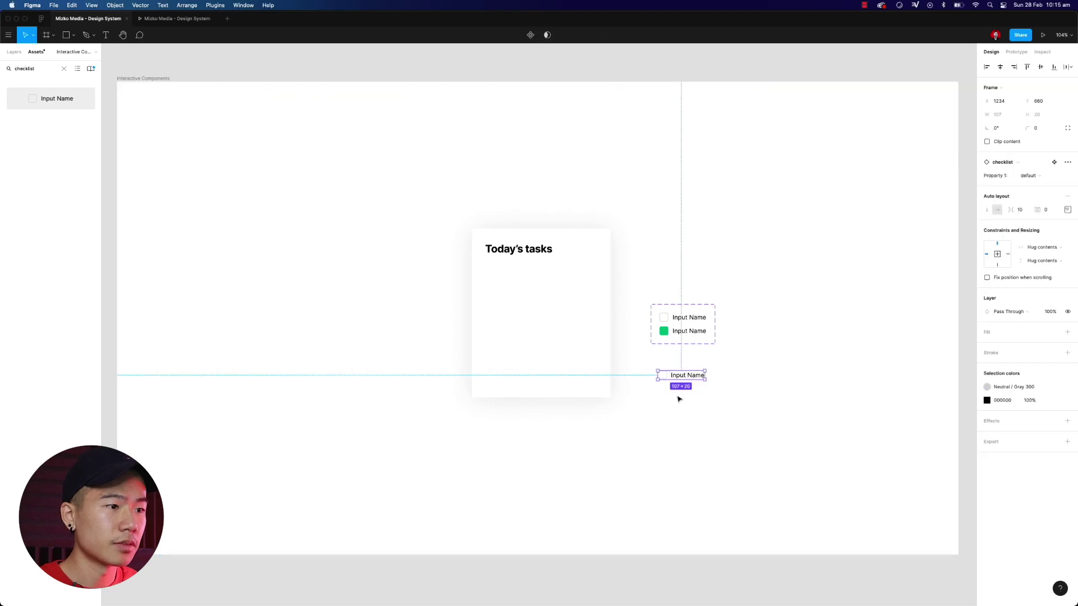
# - Toggle the checklist instance between selected and default variants, leaving it on default
pyautogui.click(1032, 178)
pyautogui.click(1040, 188)
pyautogui.click(1044, 179)
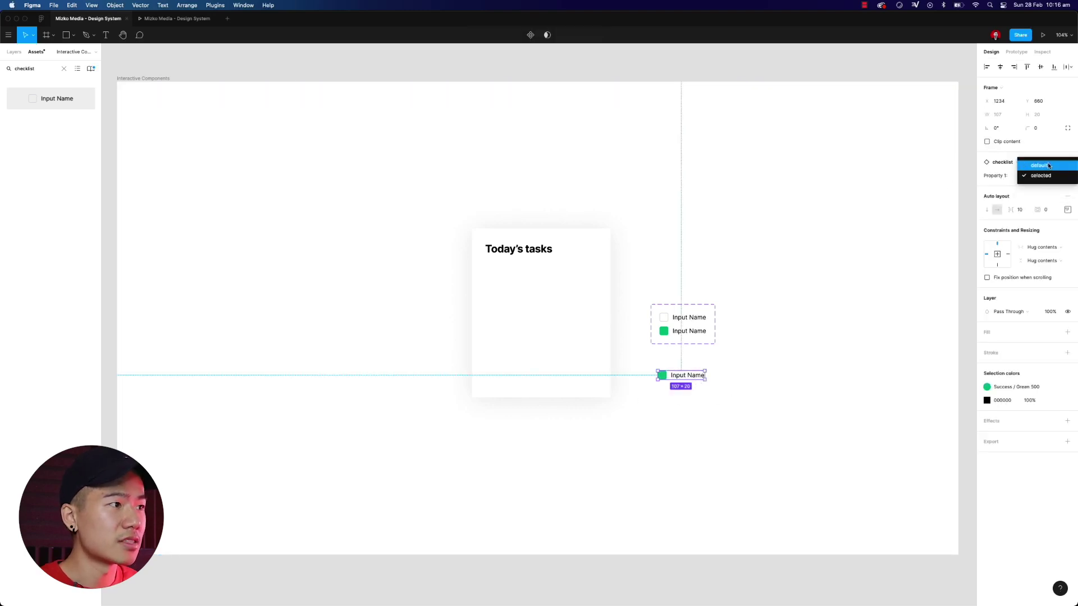
pyautogui.click(1044, 166)
pyautogui.click(1043, 175)
pyautogui.click(1040, 188)
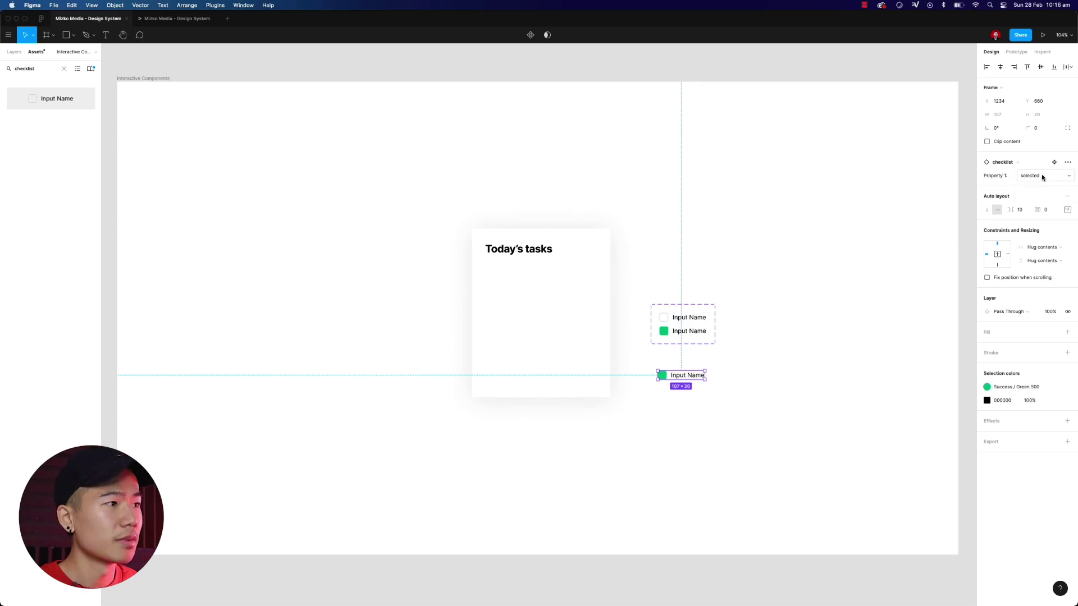
pyautogui.click(1043, 177)
pyautogui.click(1043, 166)
# - Move the checklist instance into the Today's tasks card below the title
pyautogui.click(780, 264)
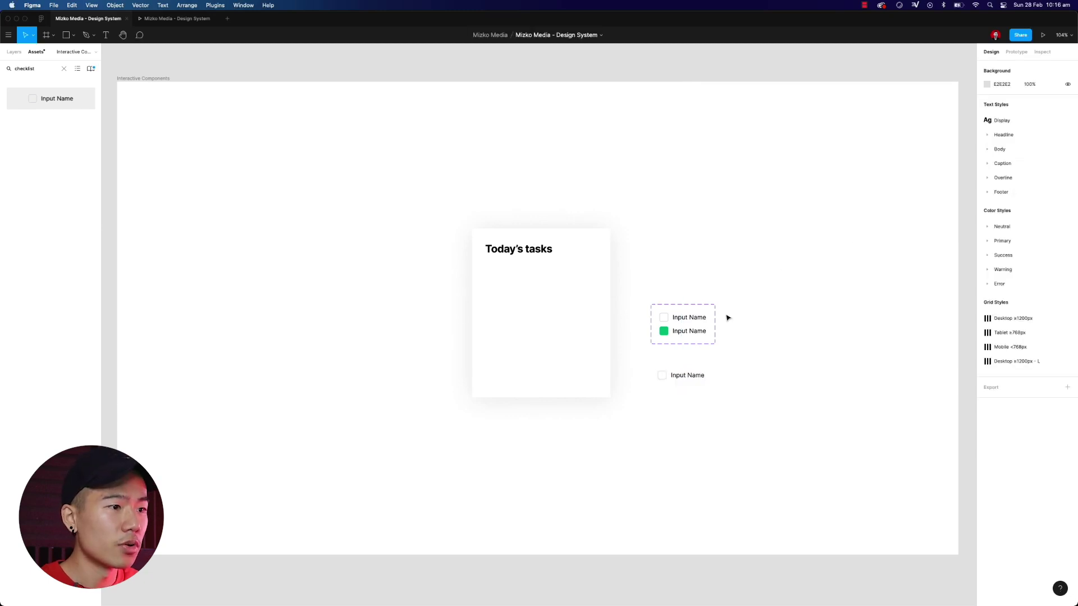
pyautogui.click(688, 377)
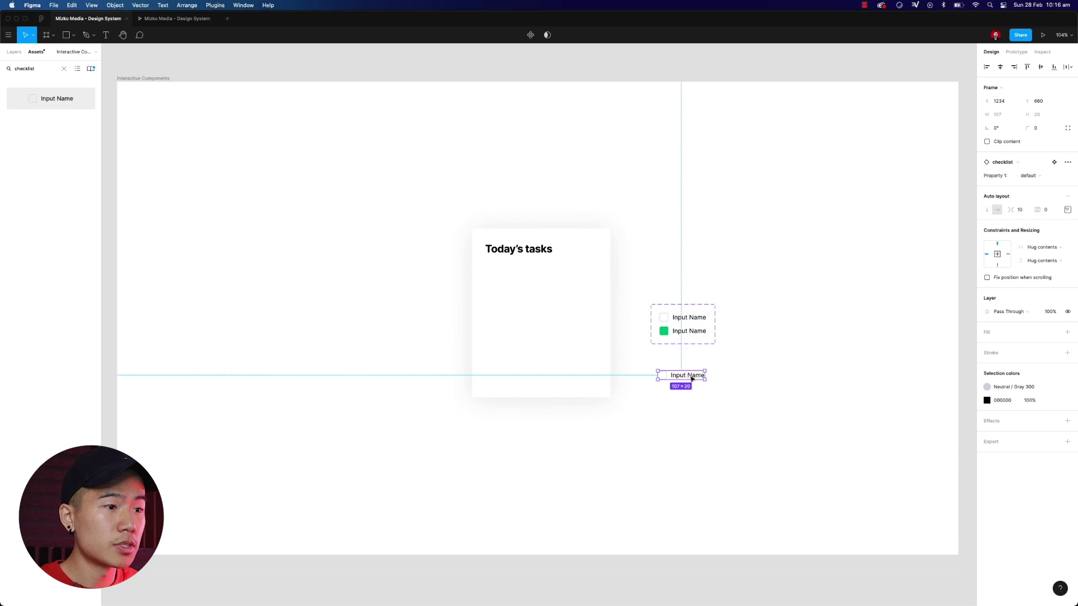
pyautogui.moveTo(691, 379); pyautogui.dragTo(518, 273)
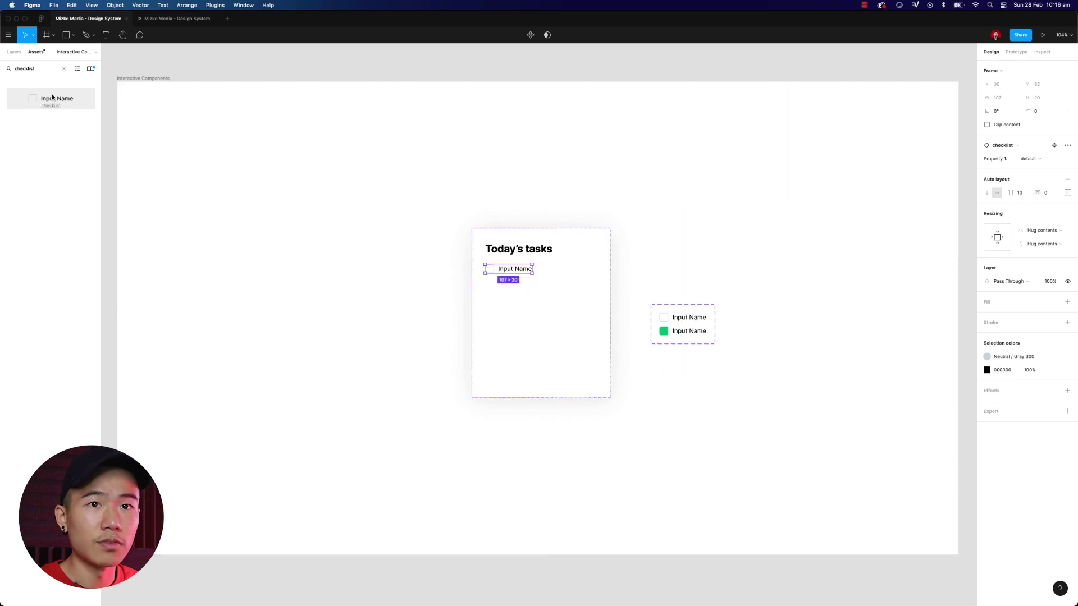
# - Duplicate the checklist row with Cmd+D to fill the card's task list
pyautogui.click(14, 52)
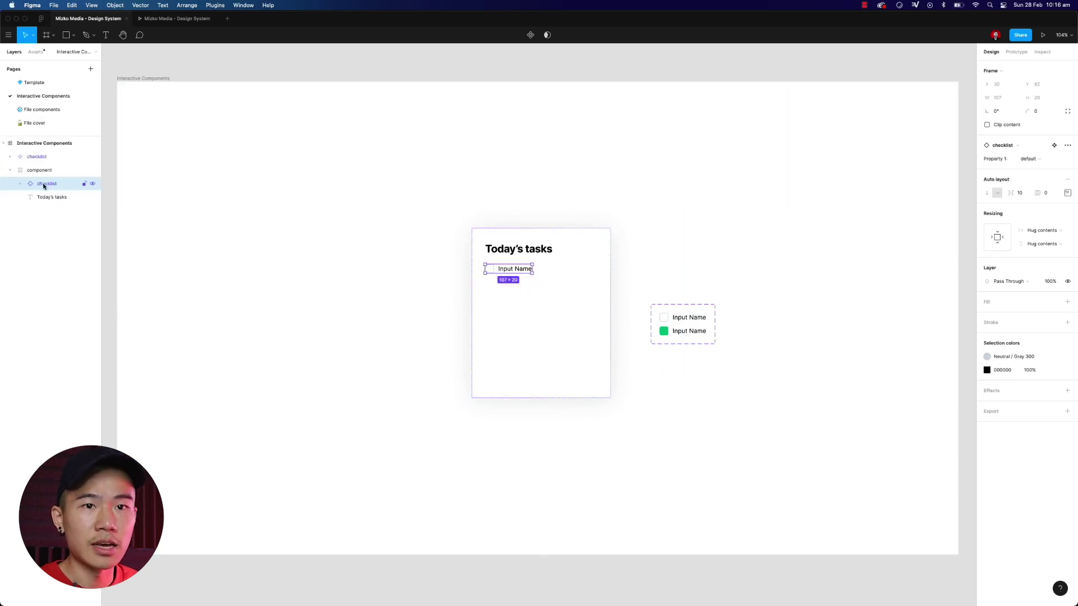
pyautogui.hotkey('ctrl', 'd')
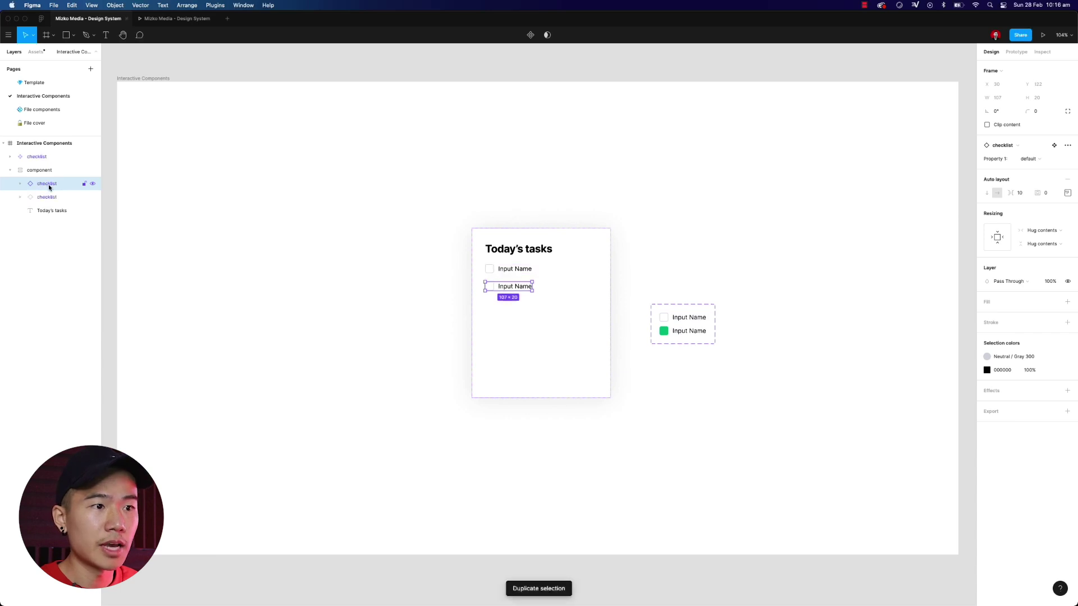
pyautogui.press('super+d')
pyautogui.press('super+d')
pyautogui.press('super+d')
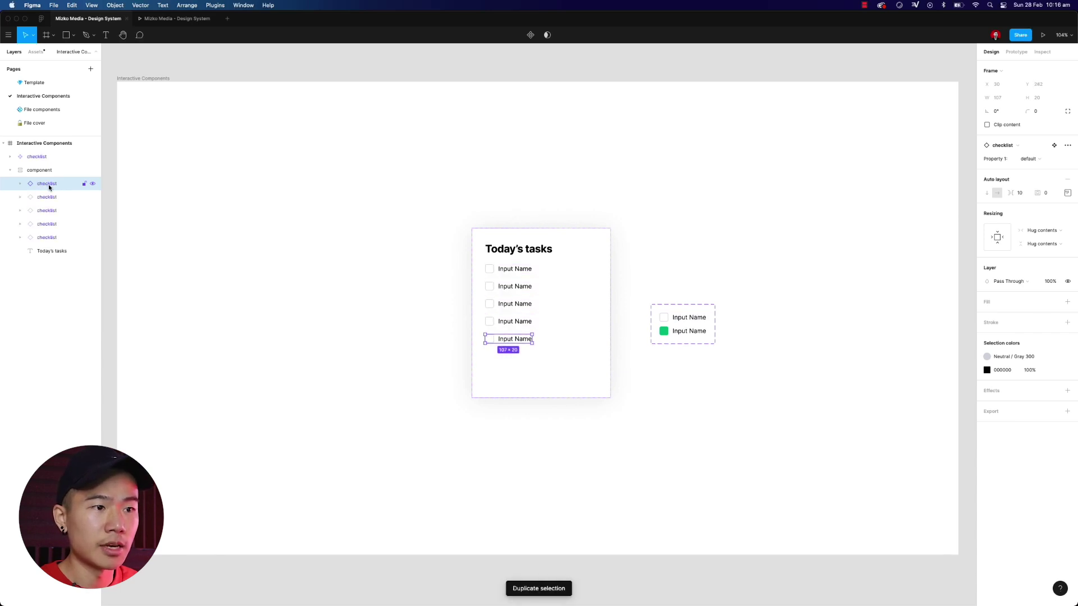
pyautogui.press('super+d')
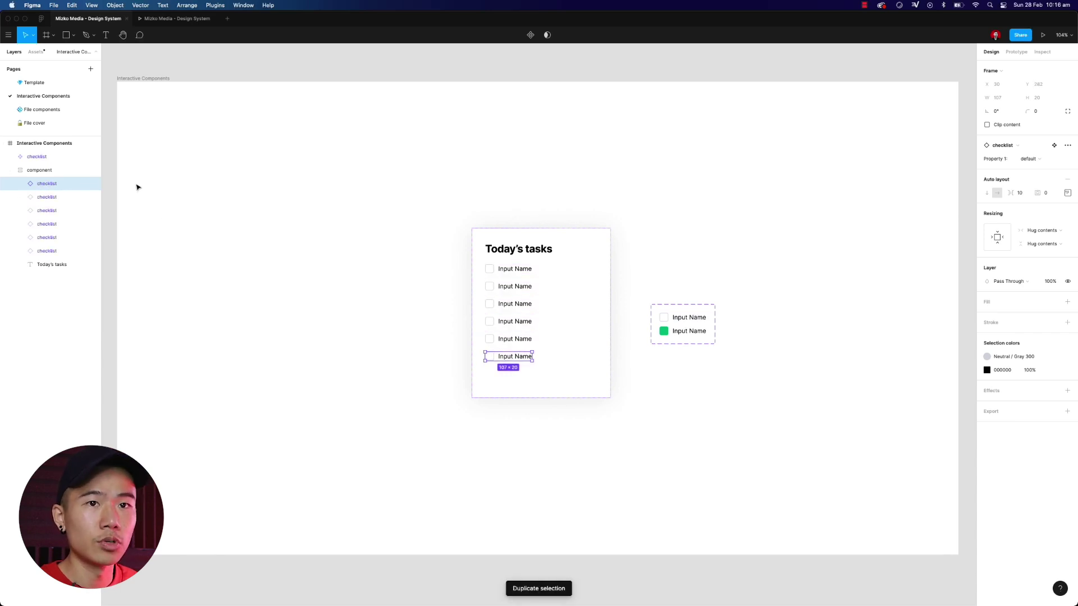
# - Search Assets for 'button' and place a Button CTA at the bottom of the card
pyautogui.click(32, 54)
pyautogui.write('button')
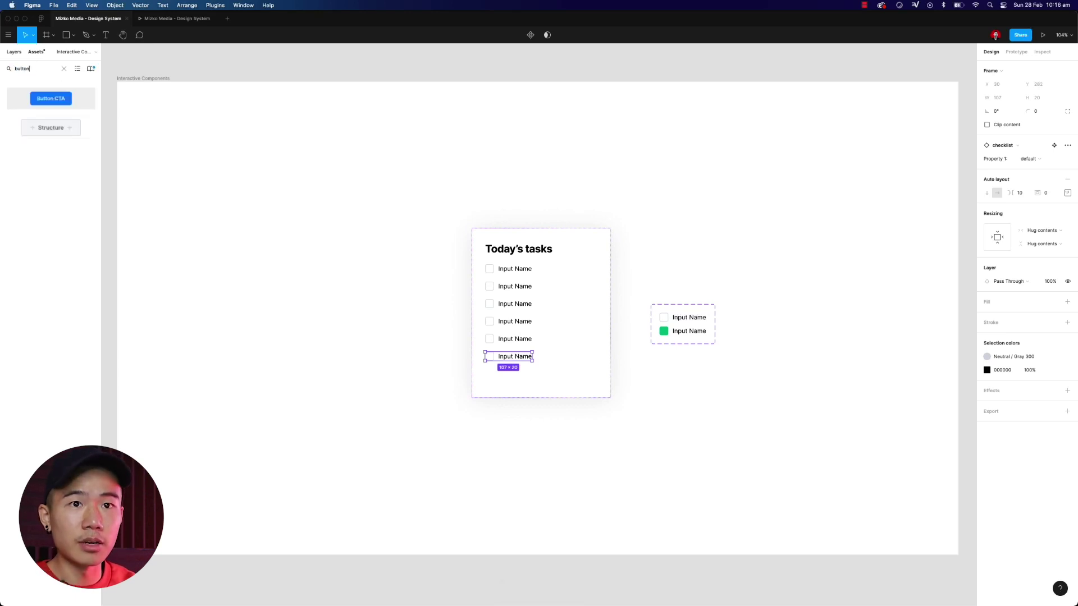
pyautogui.moveTo(50, 99); pyautogui.dragTo(494, 380)
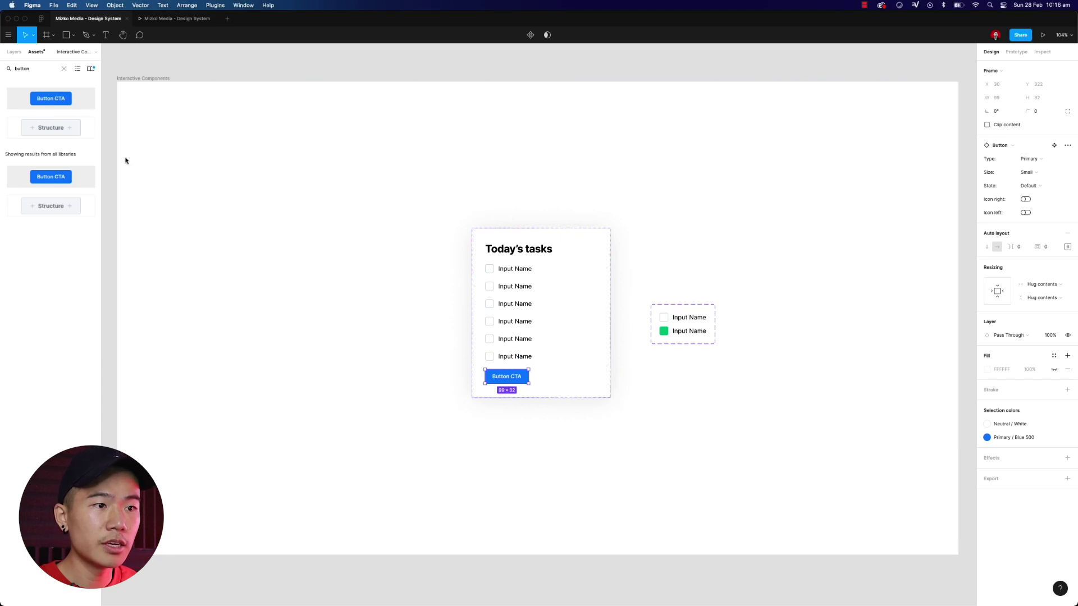
pyautogui.click(247, 353)
pyautogui.click(507, 376)
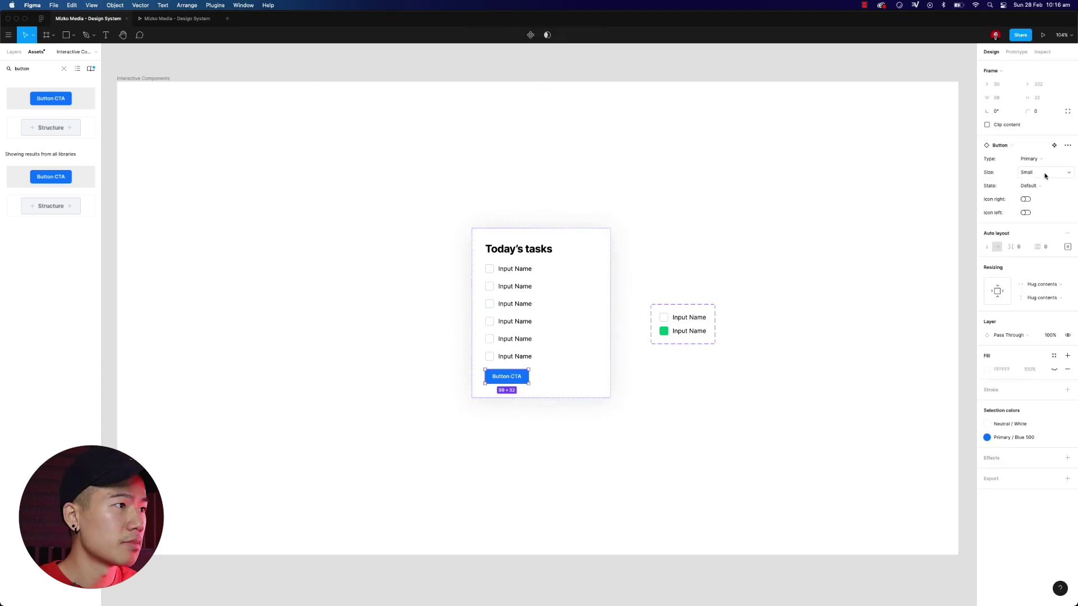
# - Change the Button CTA's Size to a larger option
pyautogui.click(13, 52)
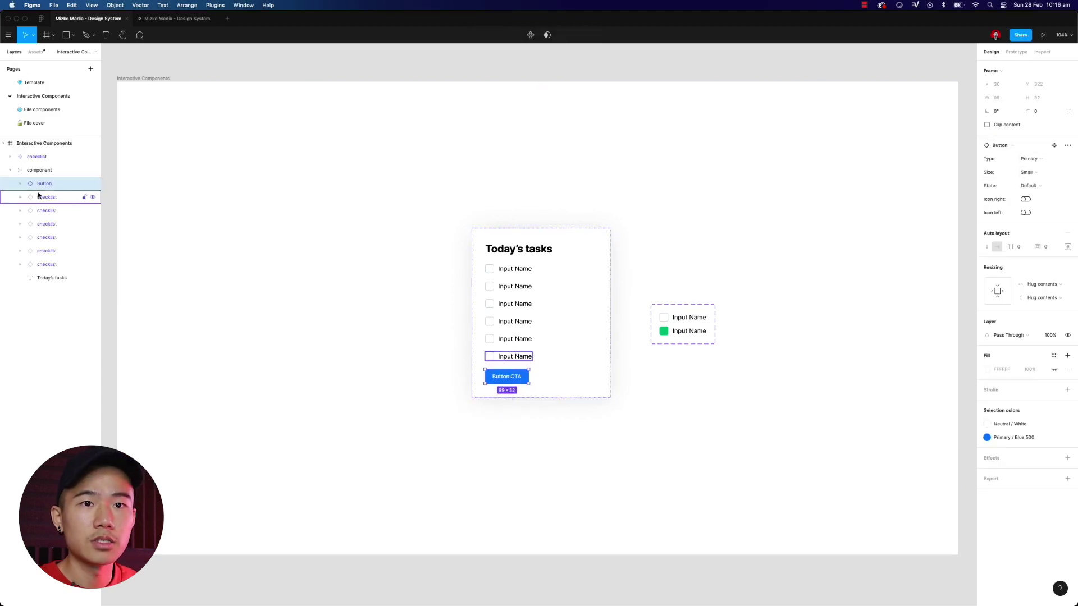
pyautogui.click(1038, 176)
pyautogui.click(1050, 158)
pyautogui.click(742, 438)
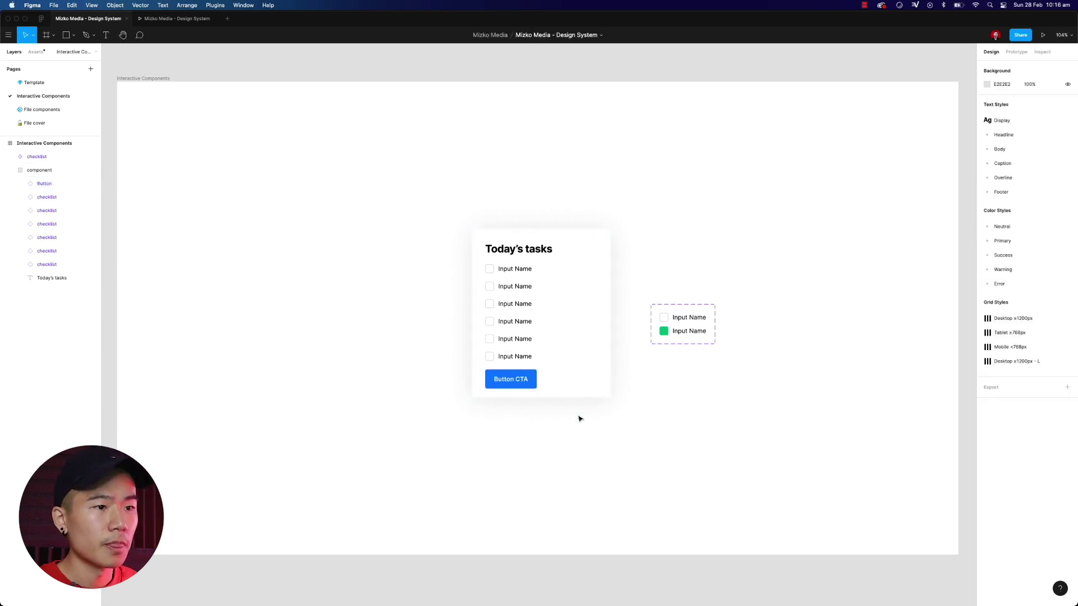
# - Confirm the Button CTA is nested inside the Today's tasks card frame
pyautogui.click(562, 362)
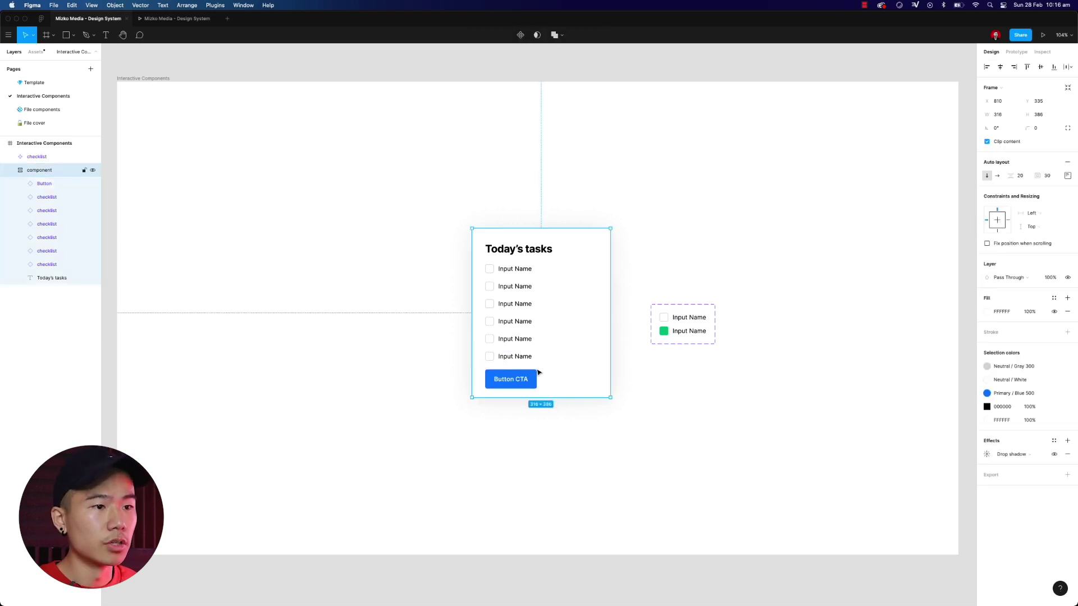
pyautogui.click(510, 382)
pyautogui.press('Escape')
pyautogui.click(587, 503)
pyautogui.click(507, 380)
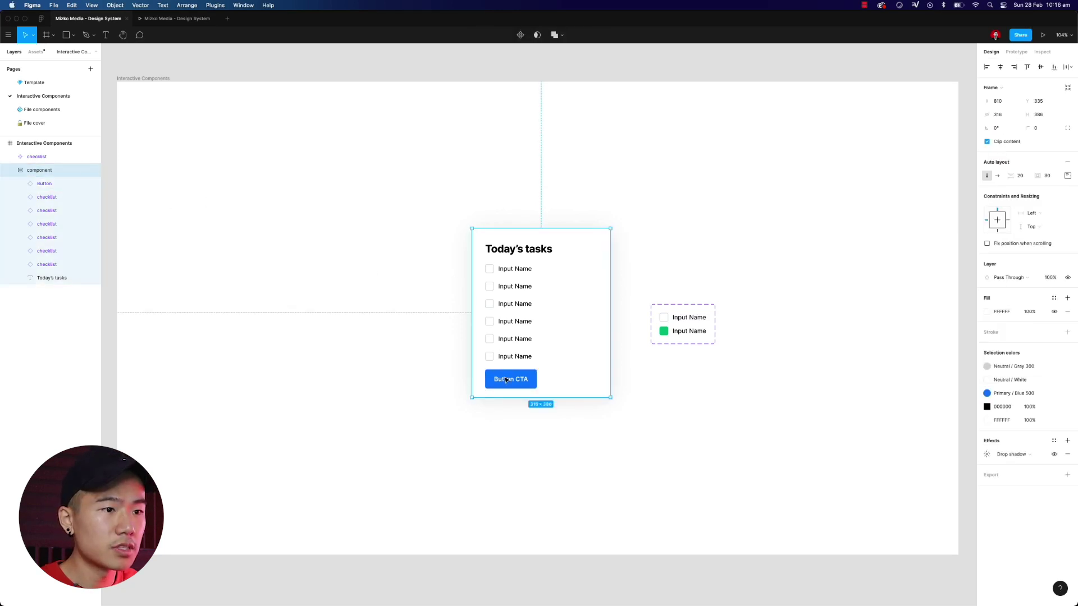
pyautogui.click(506, 381)
pyautogui.press('Escape')
# - Extend the Today's tasks card frame's bottom edge to 394 tall
pyautogui.click(559, 417)
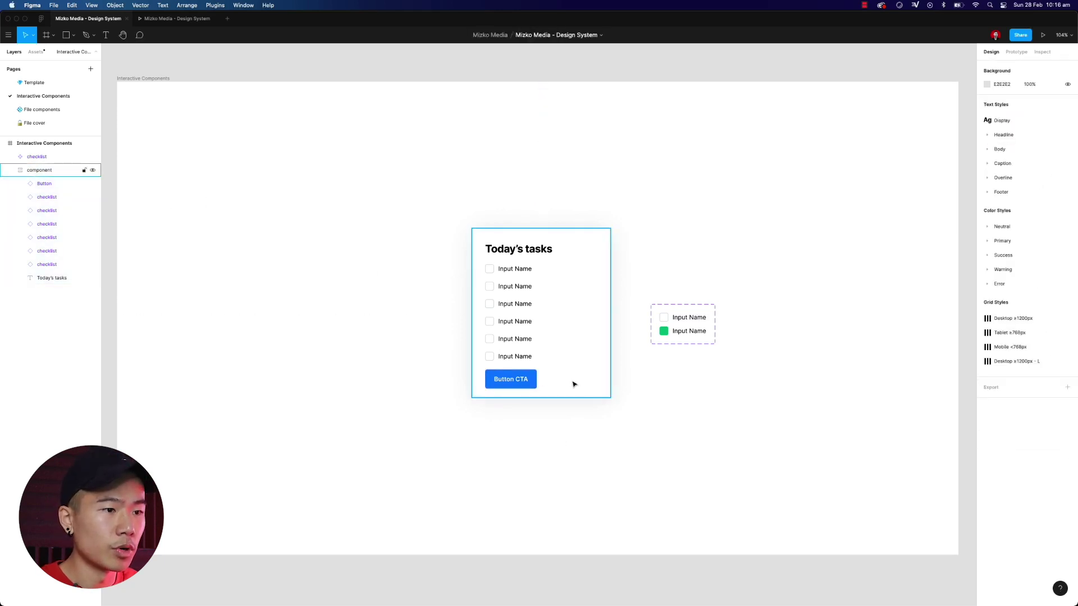
pyautogui.click(574, 384)
pyautogui.moveTo(553, 398); pyautogui.dragTo(555, 403)
pyautogui.click(553, 442)
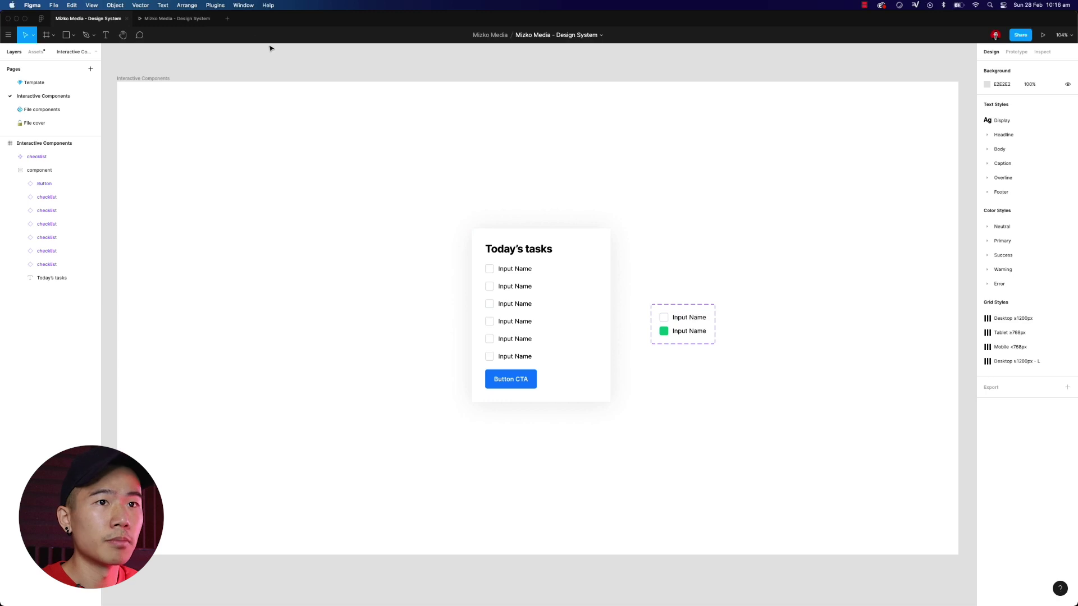
# - Preview the prototype, test the Button CTA's pressed shade, then return to the editor
pyautogui.click(1043, 35)
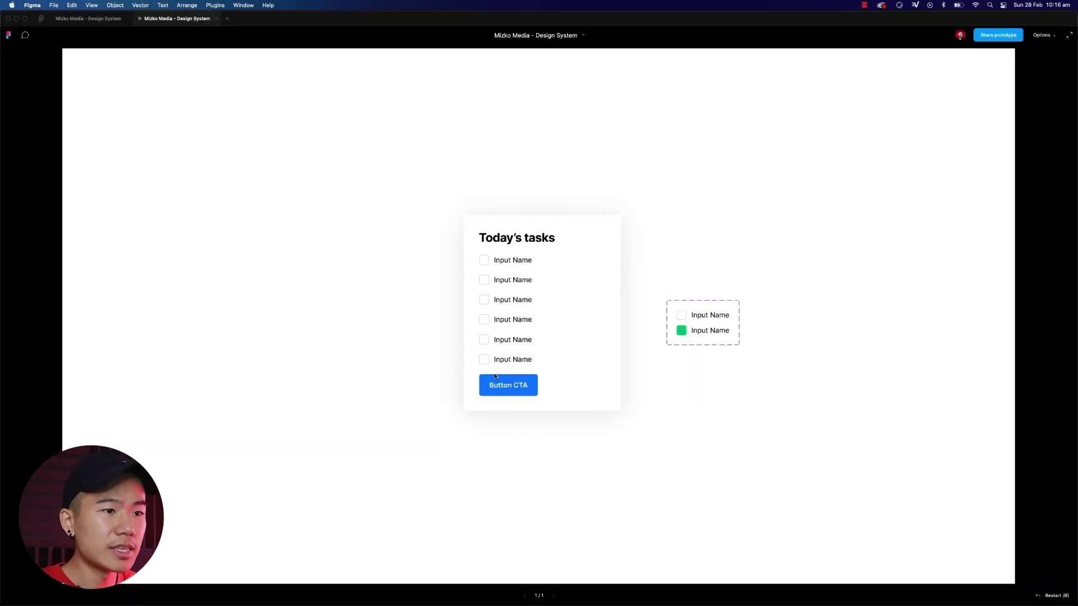
pyautogui.click(512, 382)
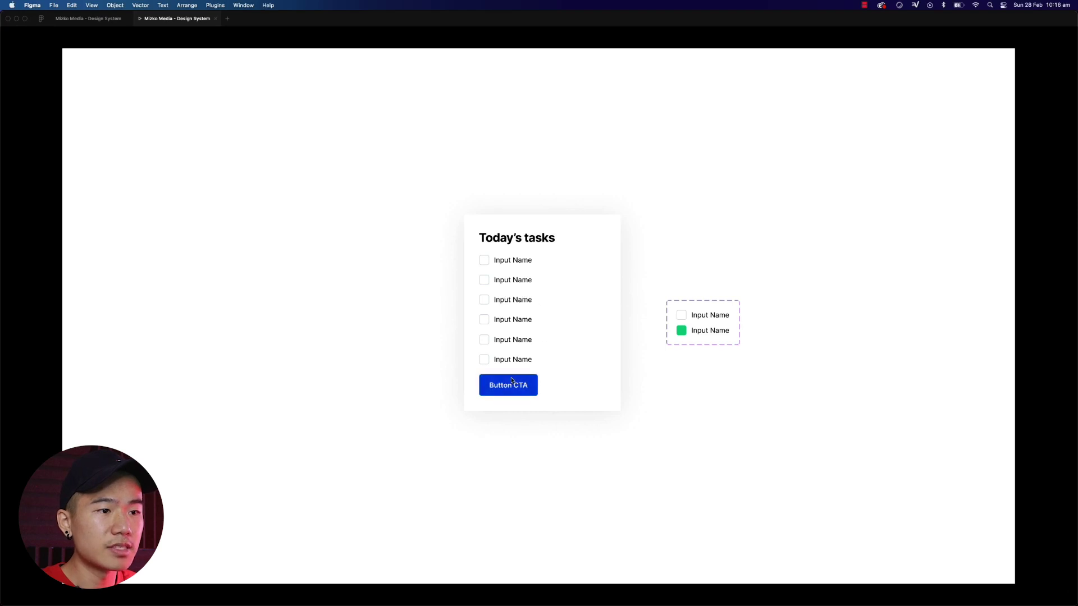
pyautogui.click(519, 384)
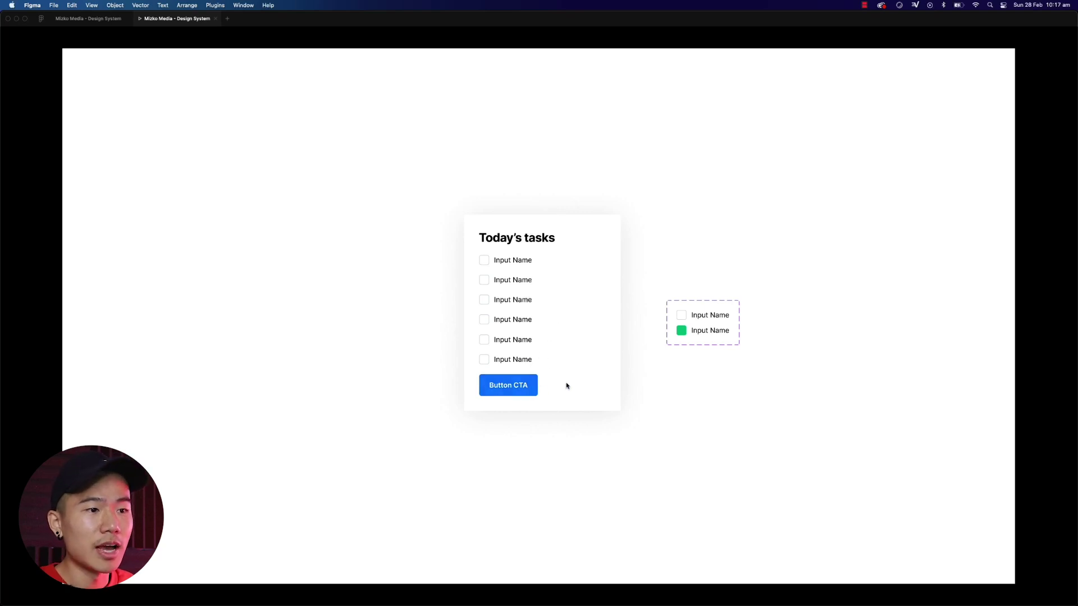
pyautogui.click(522, 389)
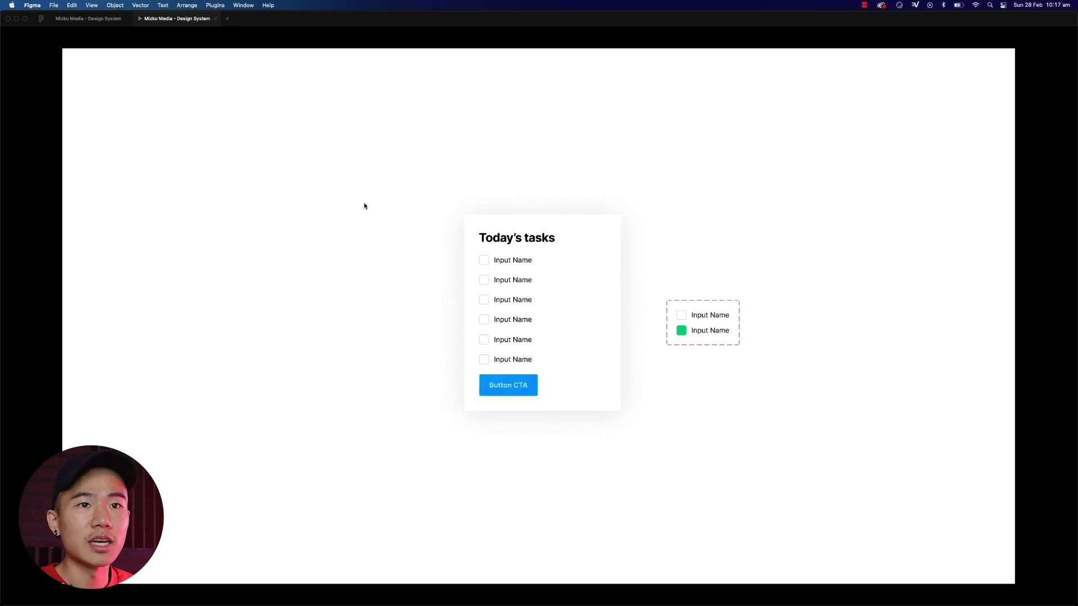
pyautogui.click(106, 20)
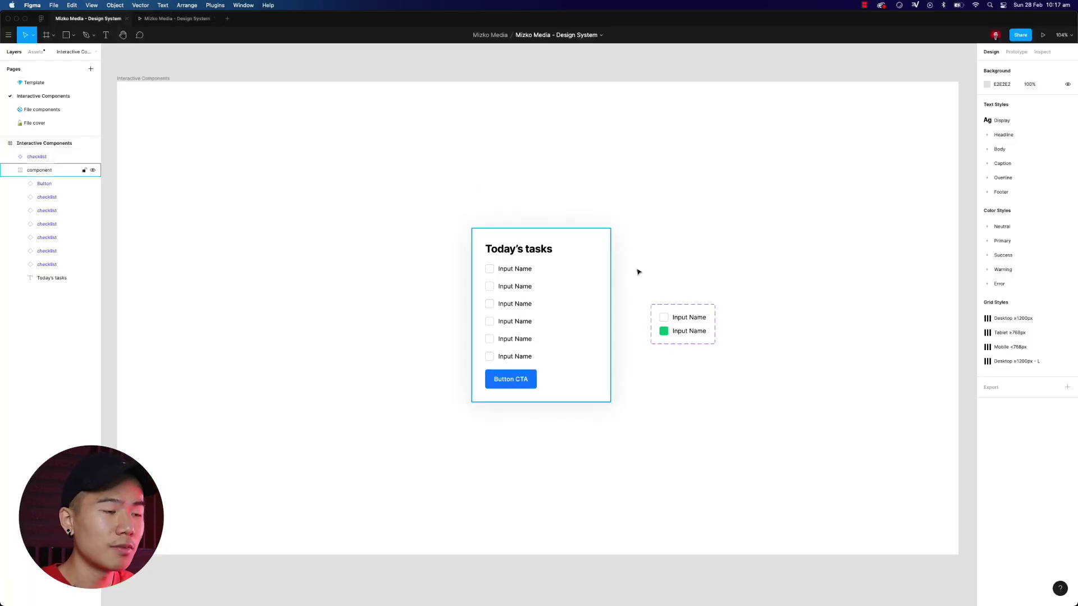
# - Add On click 'Change to' interactions: default to selected, and selected back to default
pyautogui.click(686, 320)
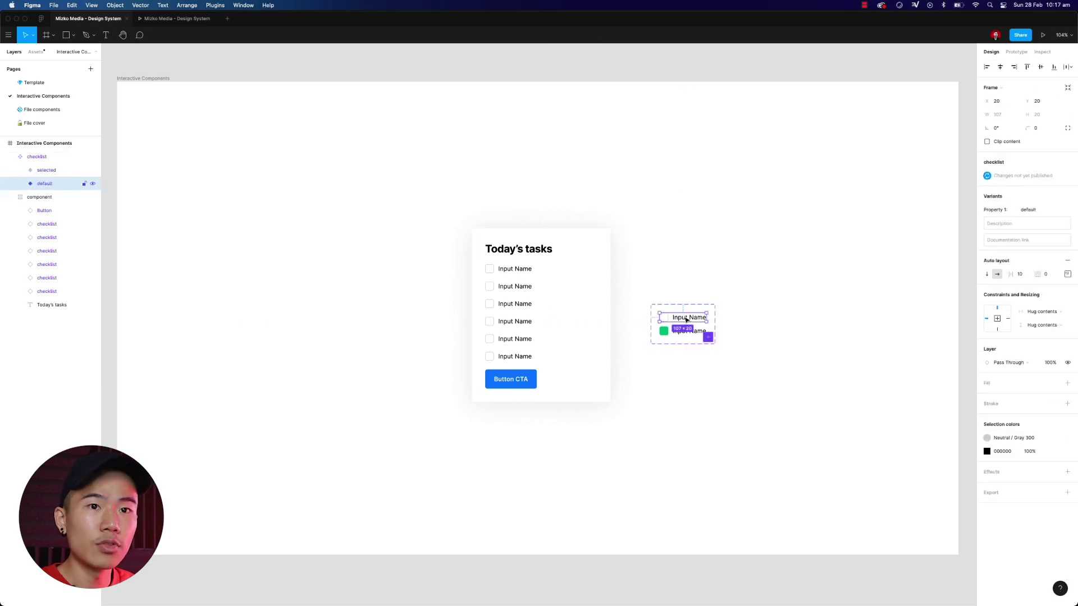
pyautogui.click(1018, 56)
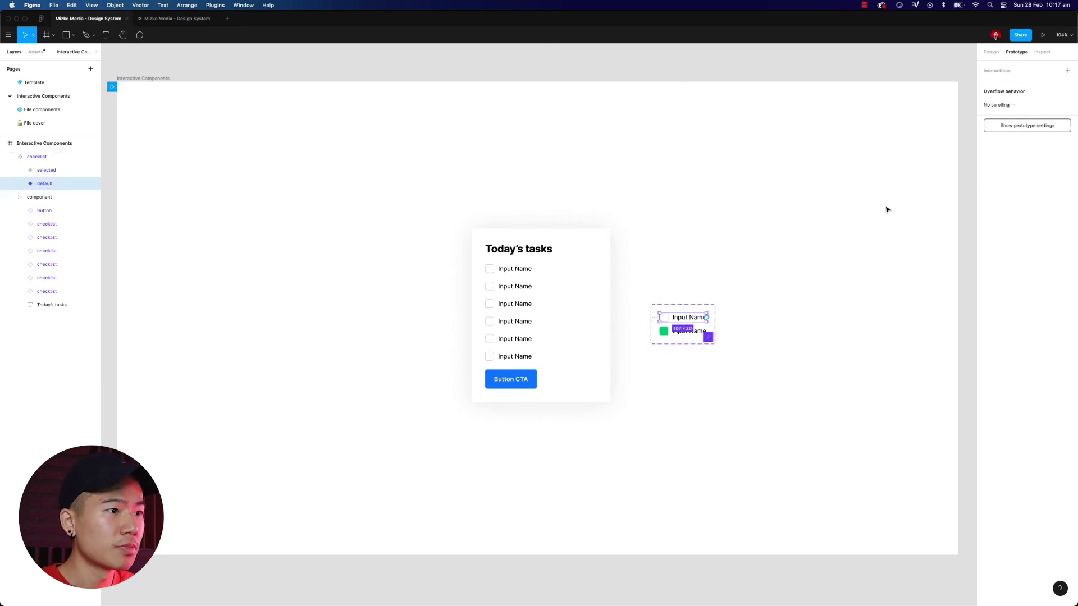
pyautogui.moveTo(706, 318)
pyautogui.mouseDown()
pyautogui.moveTo(724, 327)
pyautogui.moveTo(708, 337)
pyautogui.mouseUp()
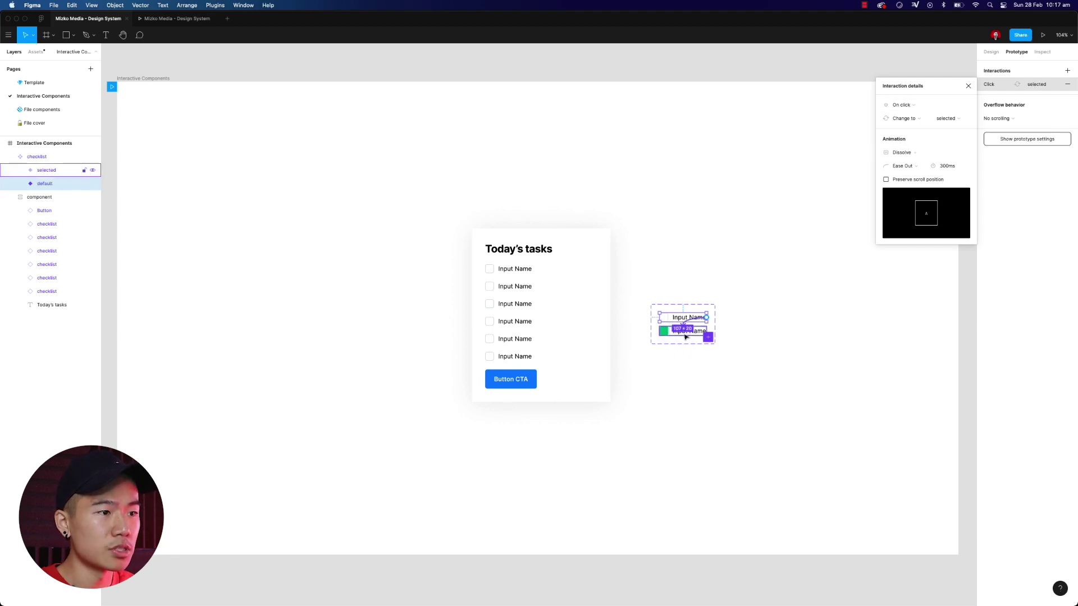
pyautogui.click(682, 335)
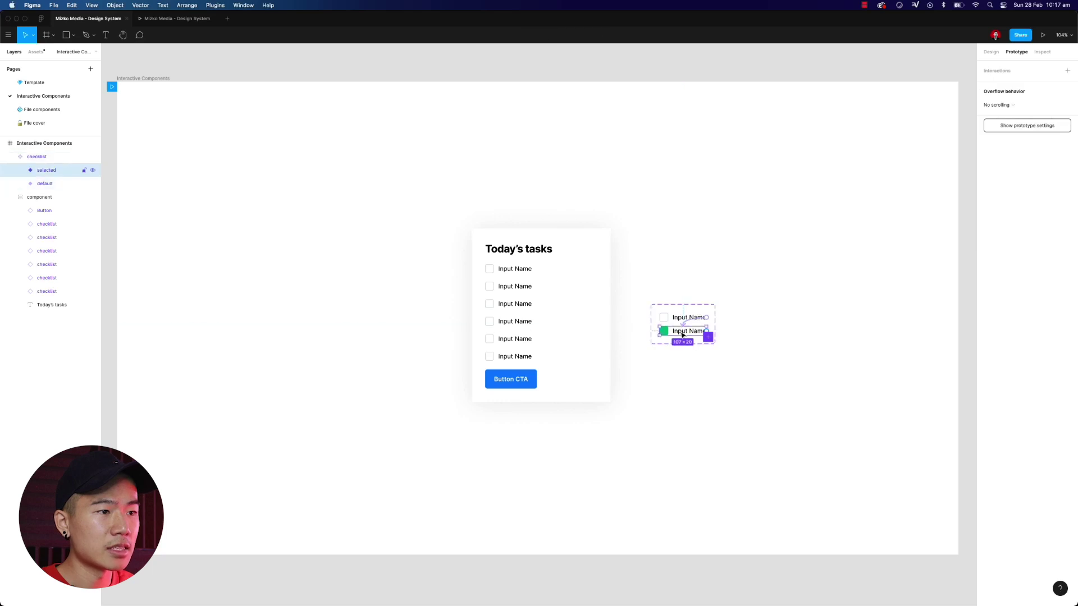
pyautogui.moveTo(707, 333)
pyautogui.mouseDown()
pyautogui.moveTo(729, 322)
pyautogui.moveTo(709, 322)
pyautogui.mouseUp()
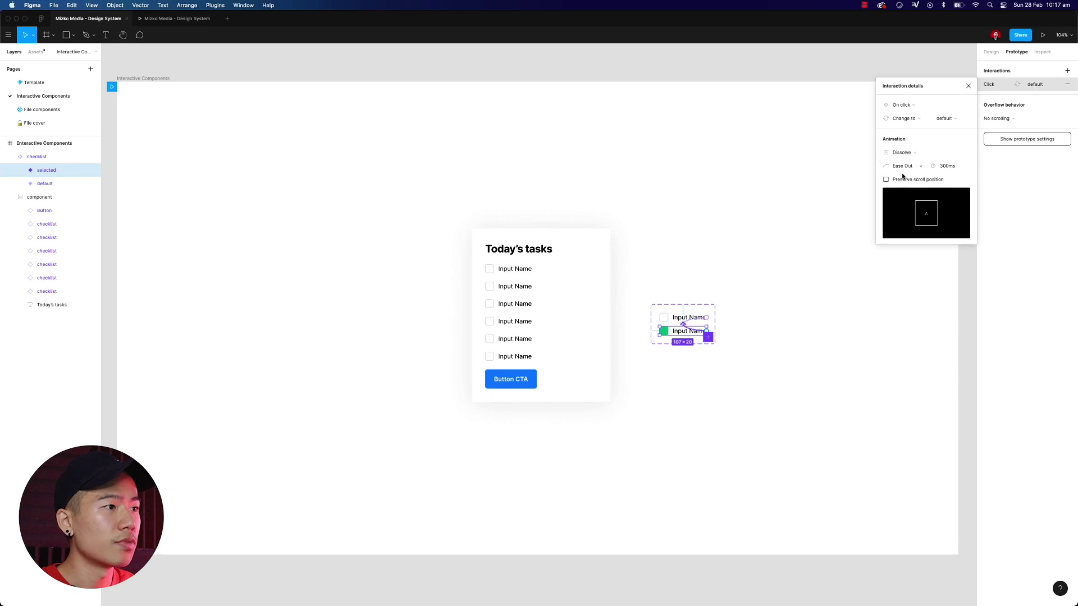
pyautogui.click(814, 415)
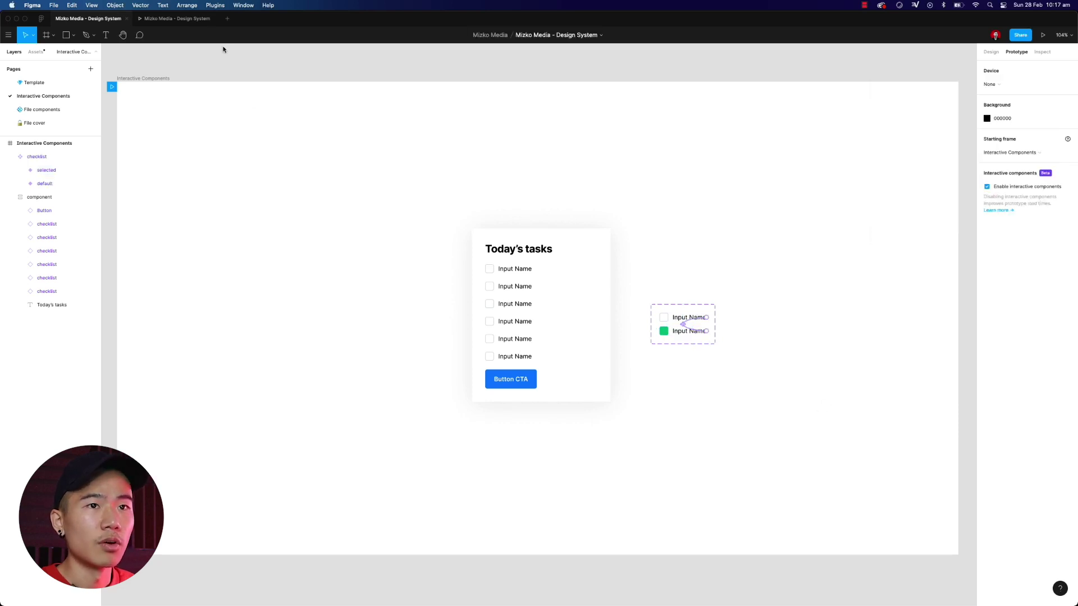
# - In the prototype preview, tick the second and third task checkboxes
pyautogui.click(201, 23)
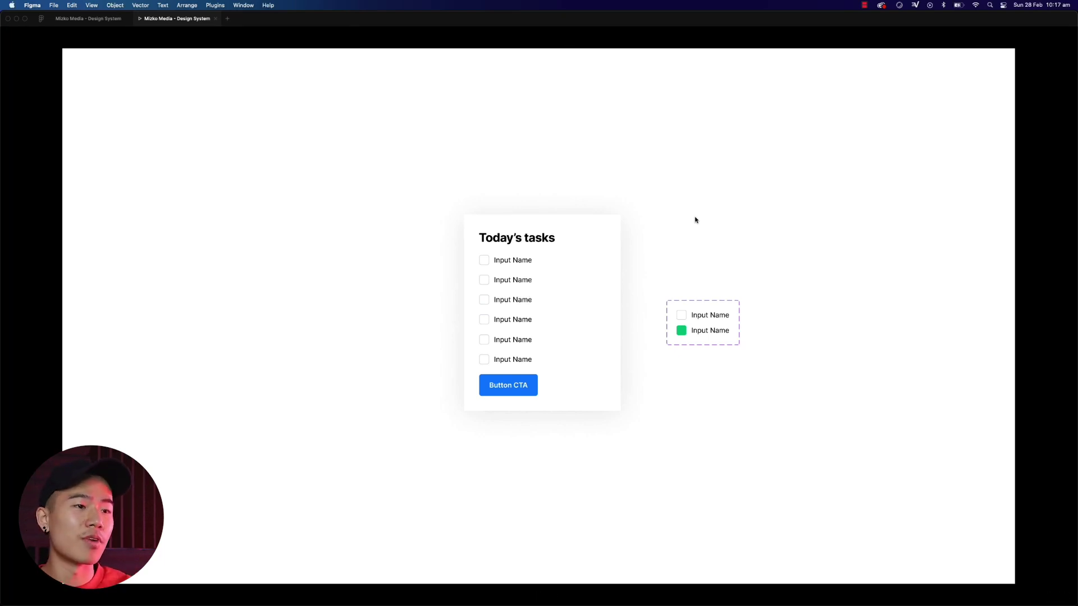
pyautogui.click(483, 280)
pyautogui.click(484, 300)
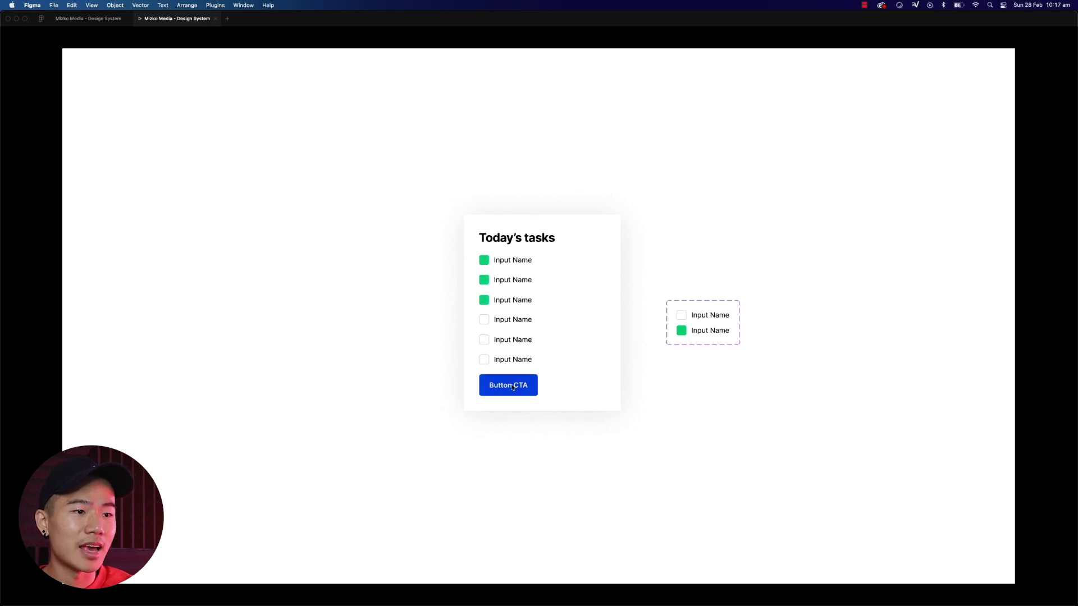